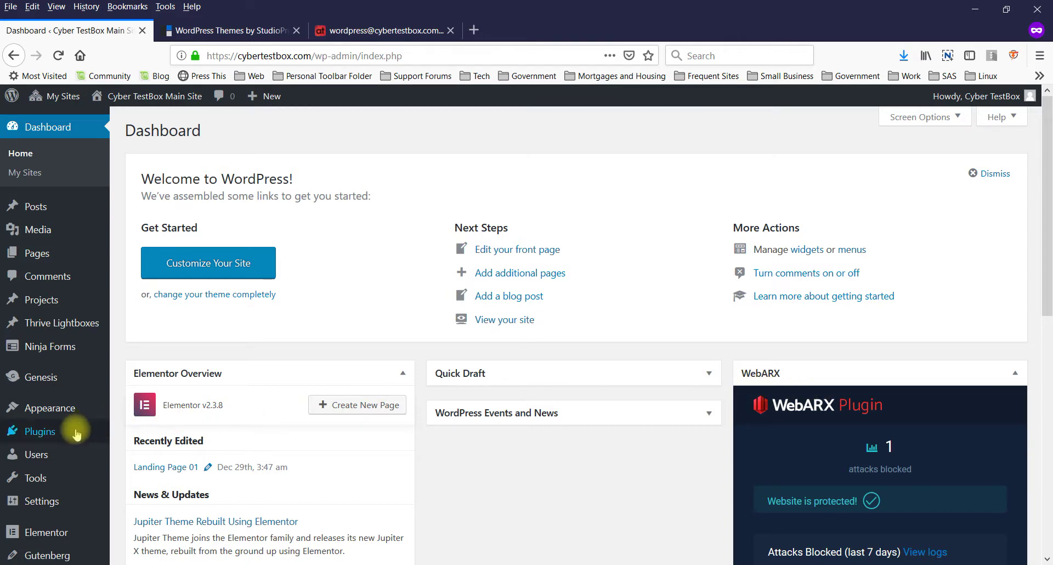
Hide the Elementor Overview and WebARX boxes from the dashboard through the screen options
scroll(76, 433, "down", 3)
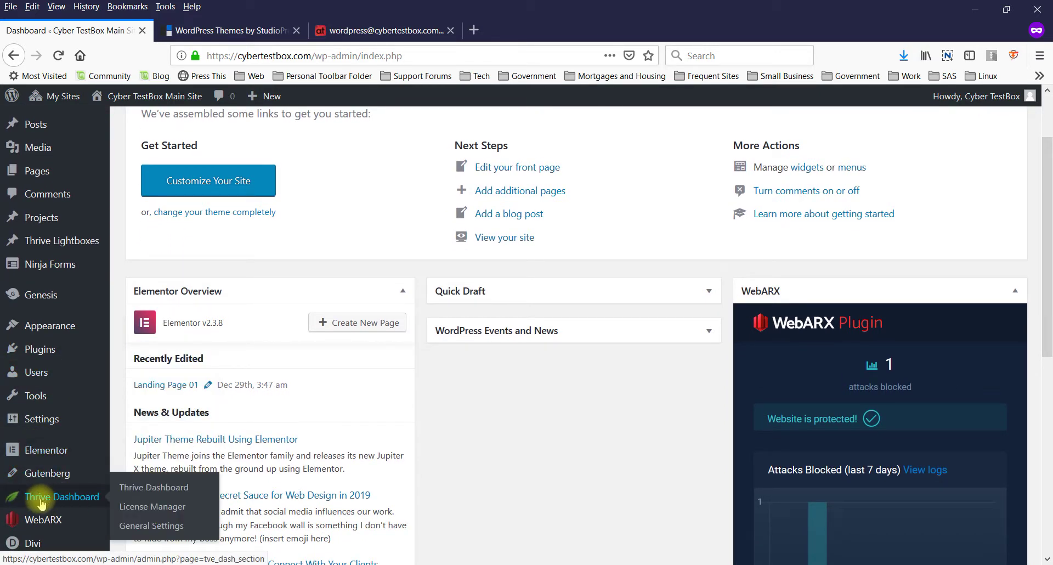
scroll(94, 236, "up", 3)
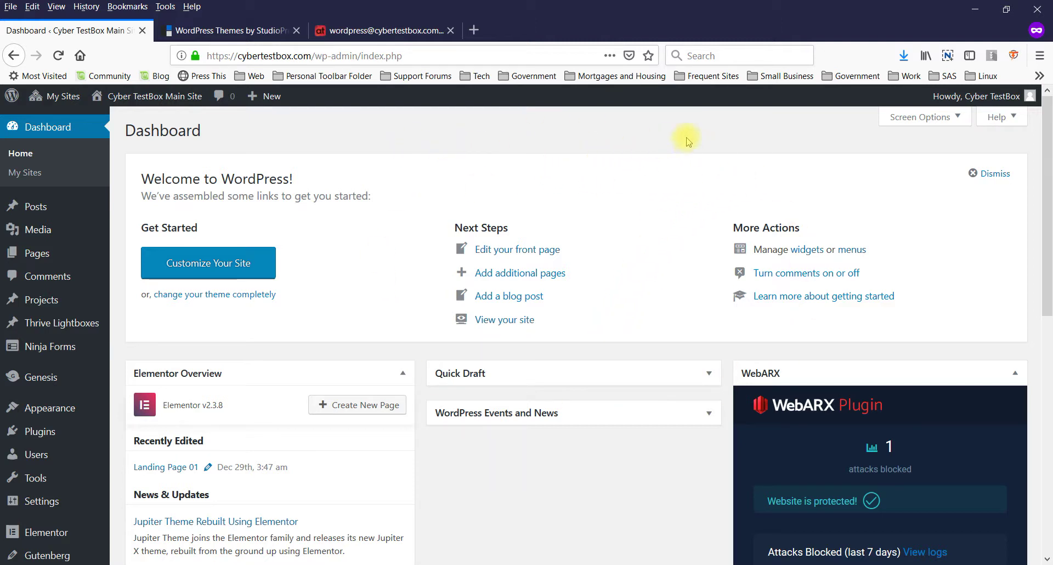
left_click(958, 121)
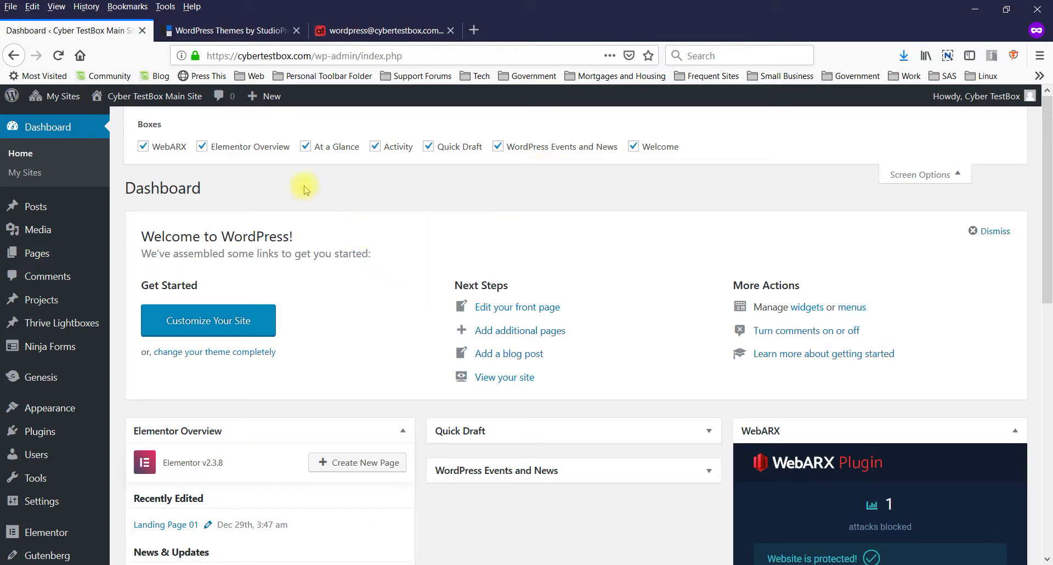
left_click(202, 147)
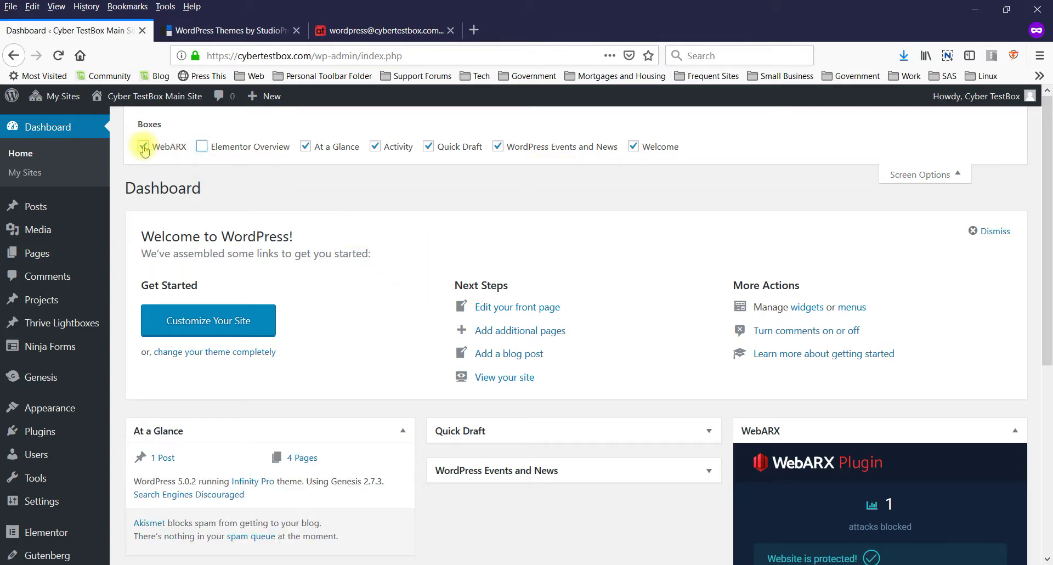
left_click(143, 147)
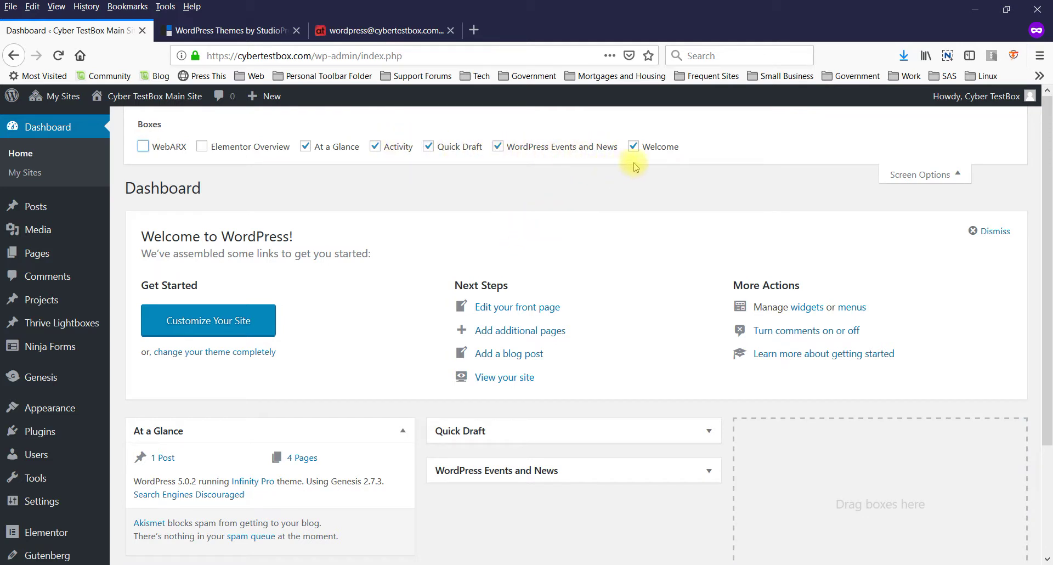
left_click(911, 174)
scroll(483, 415, "down", 2)
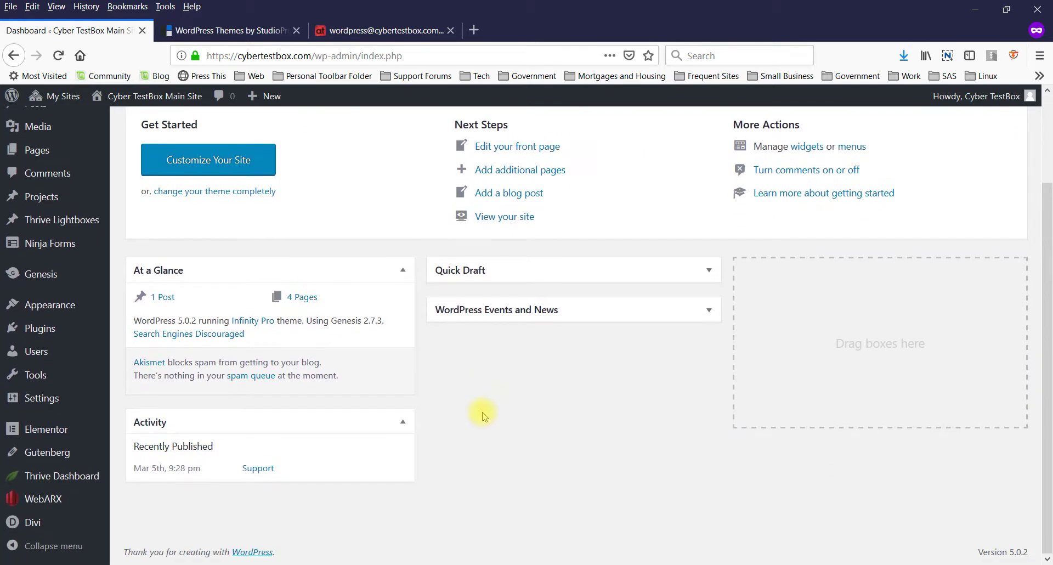
Hide the WordPress Events and News box from the dashboard and close the screen options
scroll(535, 318, "up", 2)
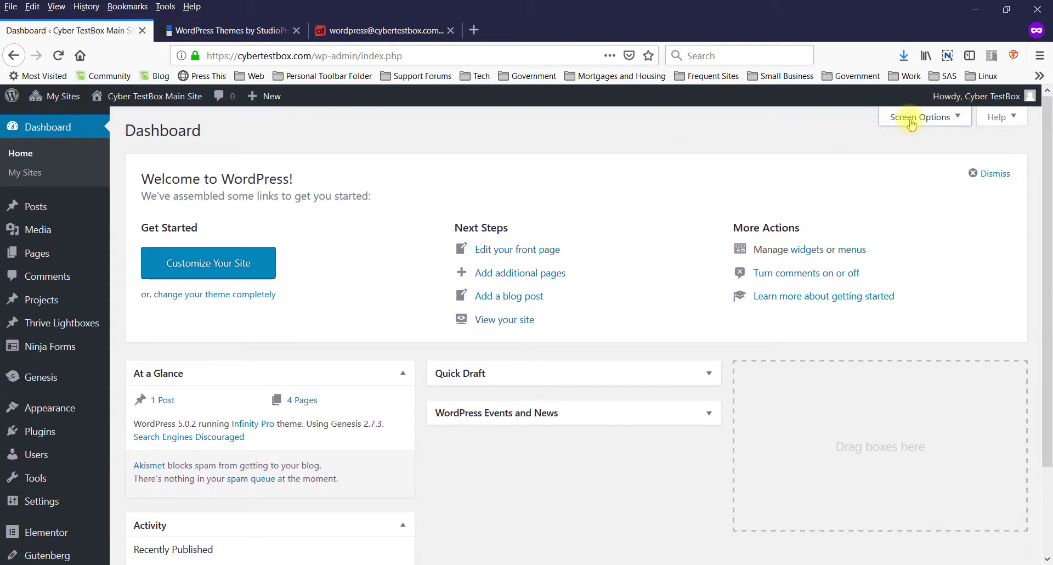
left_click(864, 115)
left_click(498, 147)
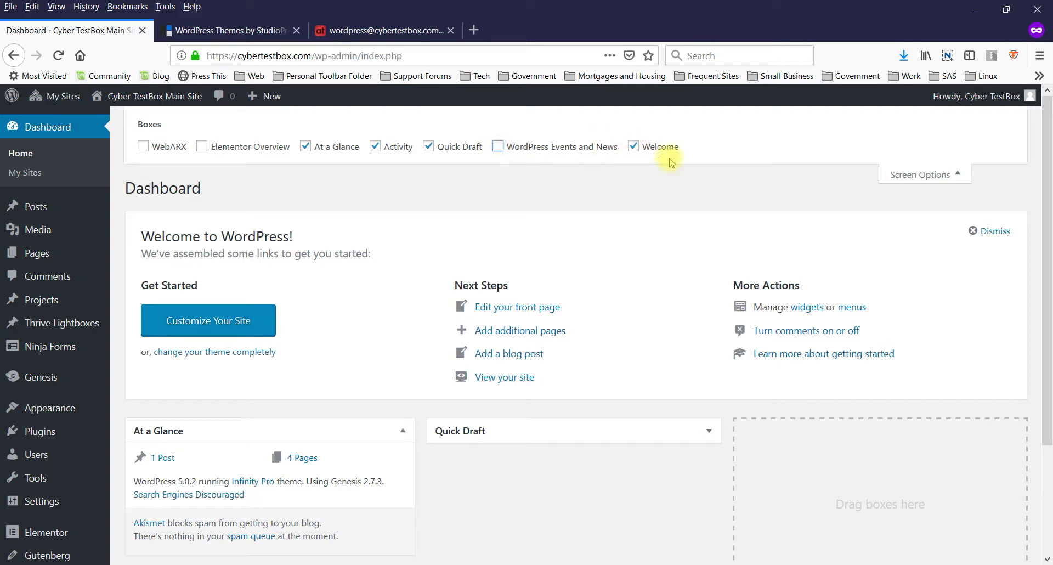
left_click(902, 175)
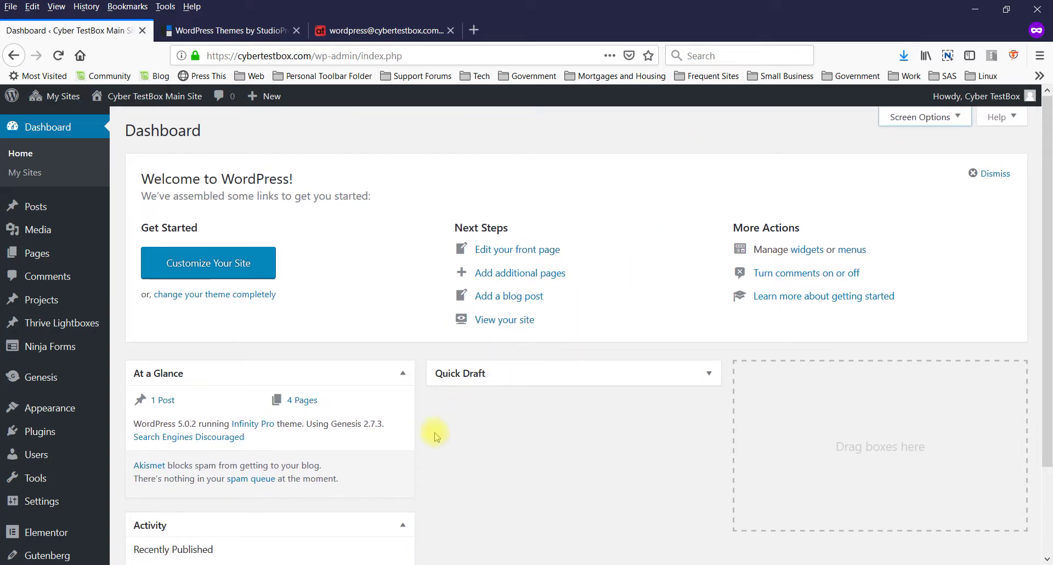
scroll(430, 406, "down", 2)
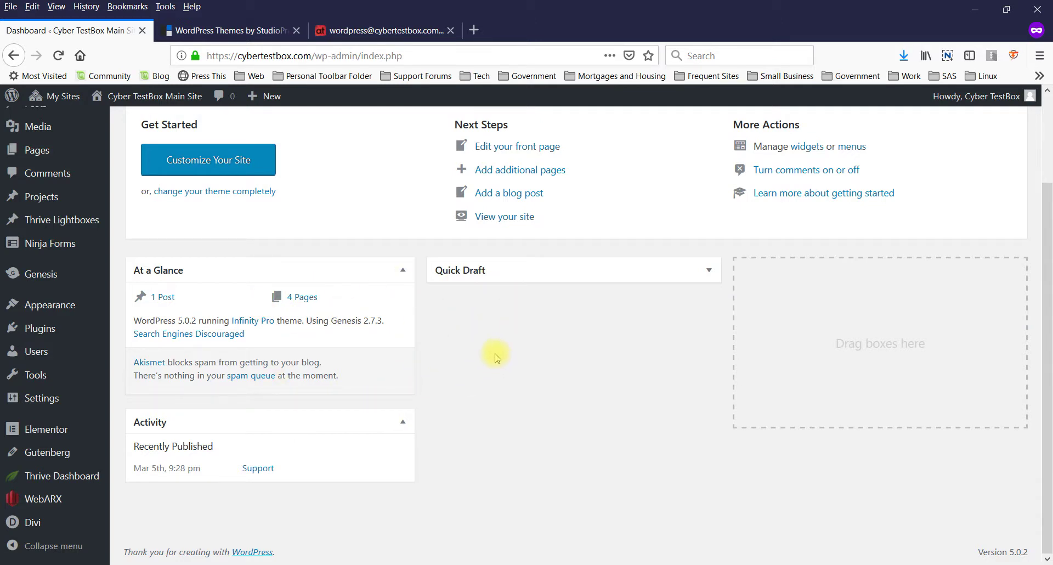
Dismiss the Welcome panel from the dashboard and restore it through the screen options
scroll(495, 357, "up", 2)
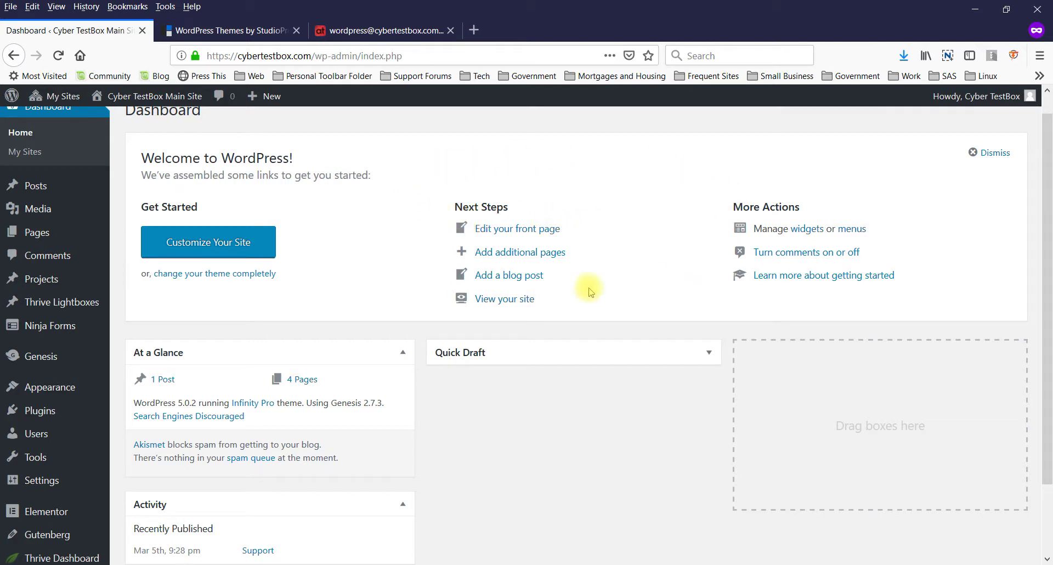
left_click(971, 157)
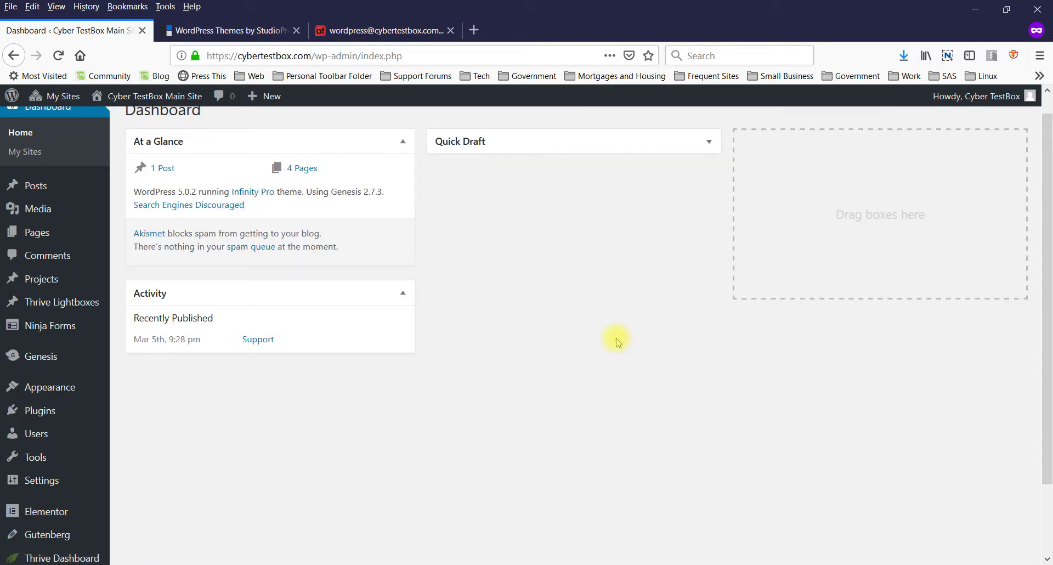
scroll(616, 340, "up", 1)
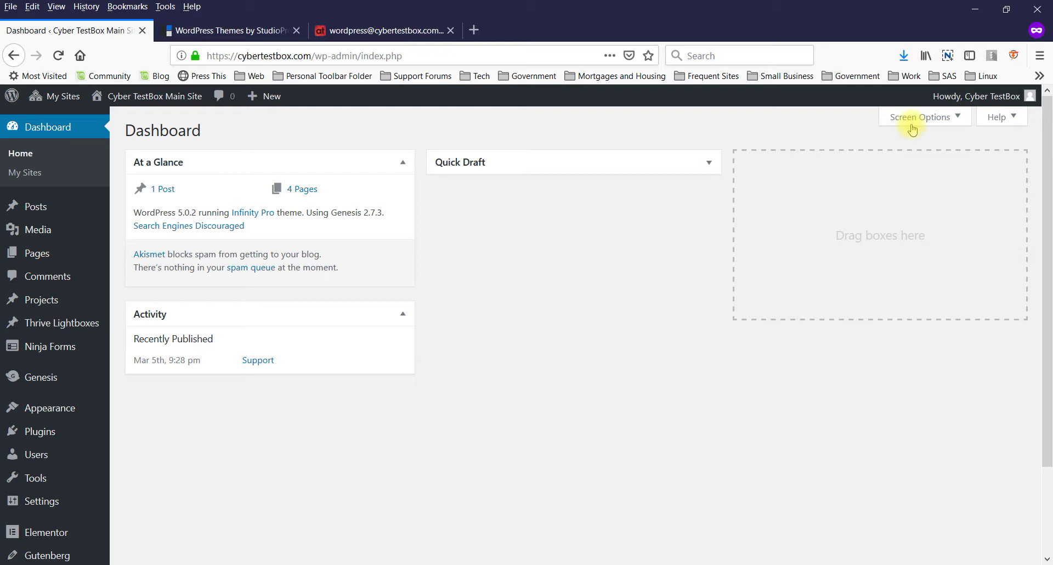
left_click(939, 117)
left_click(634, 147)
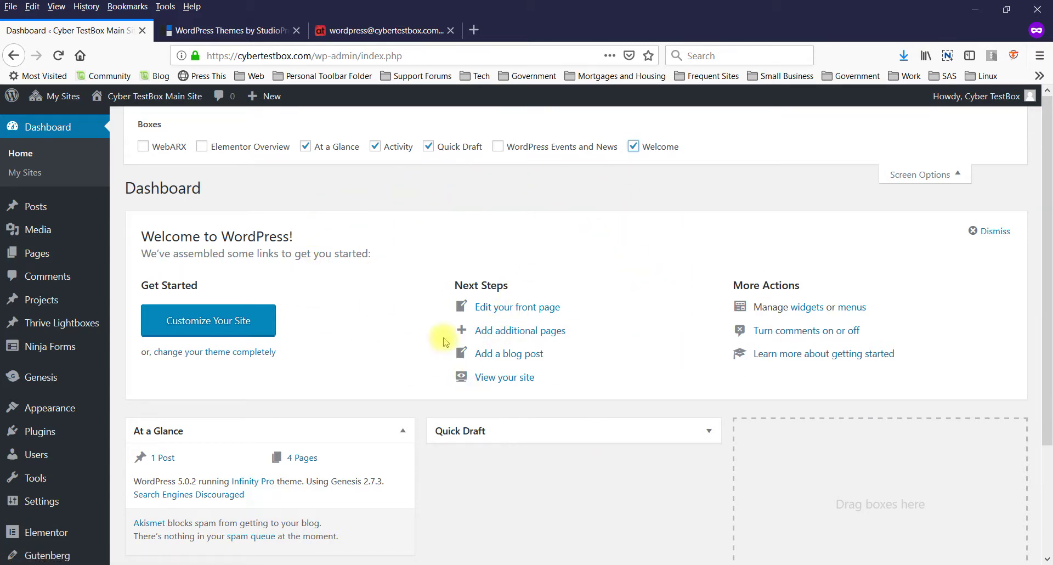
Open the site customizer, browse the installed themes and return to the main customizer options without changing the theme
scroll(241, 307, "down", 3)
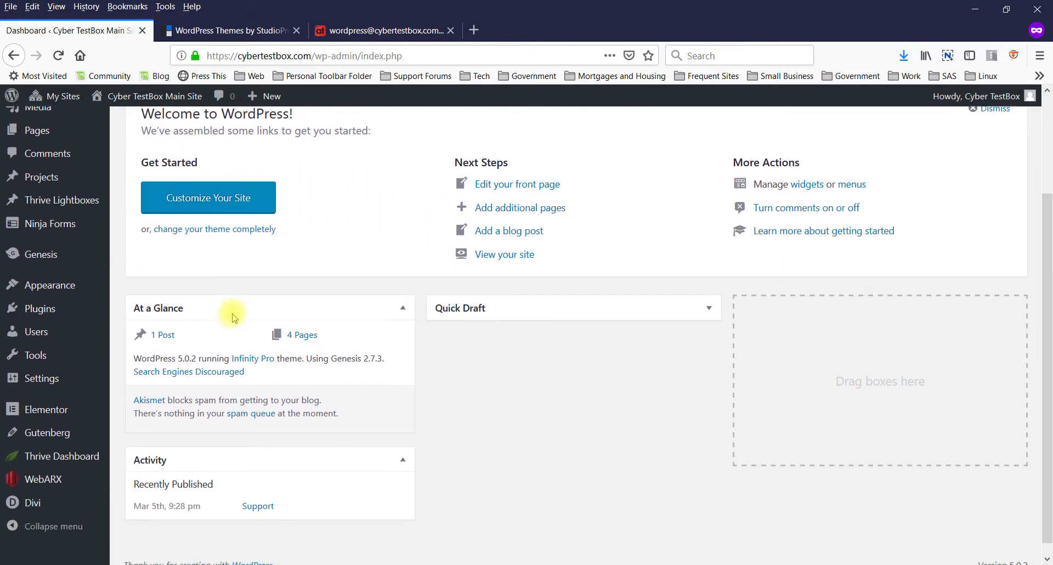
scroll(213, 326, "up", 3)
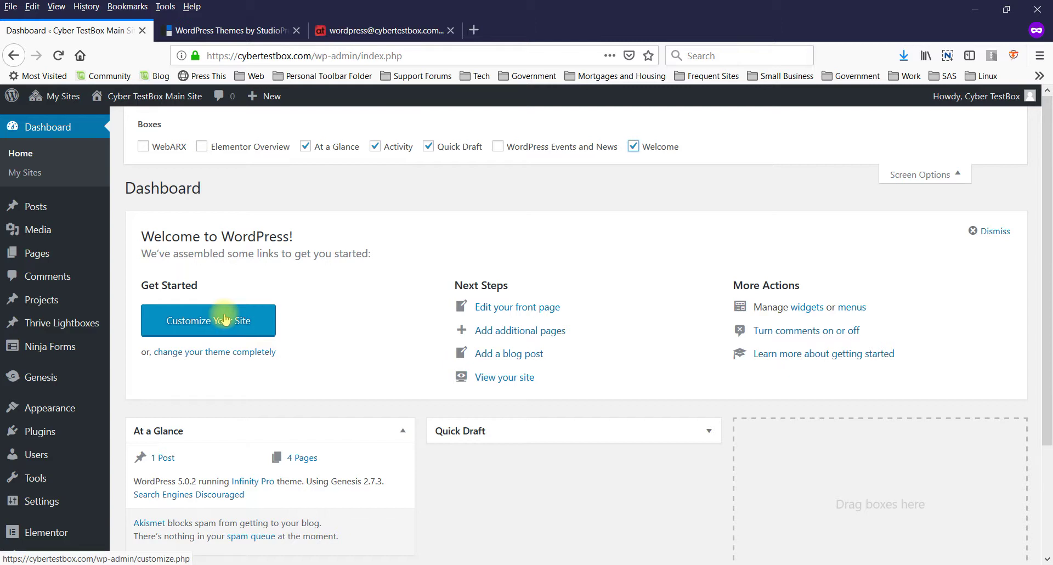
left_click(204, 320)
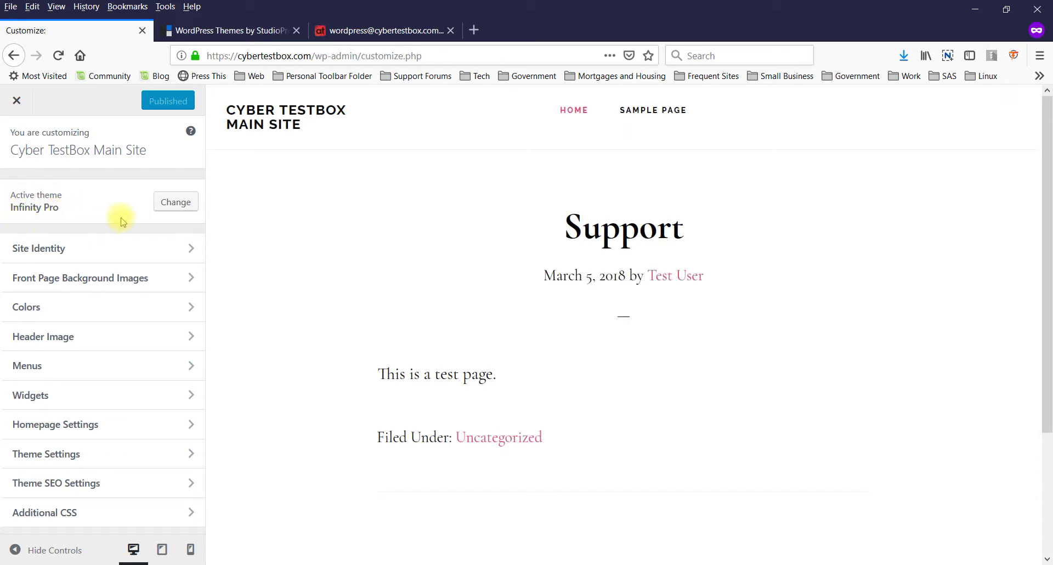
left_click(176, 202)
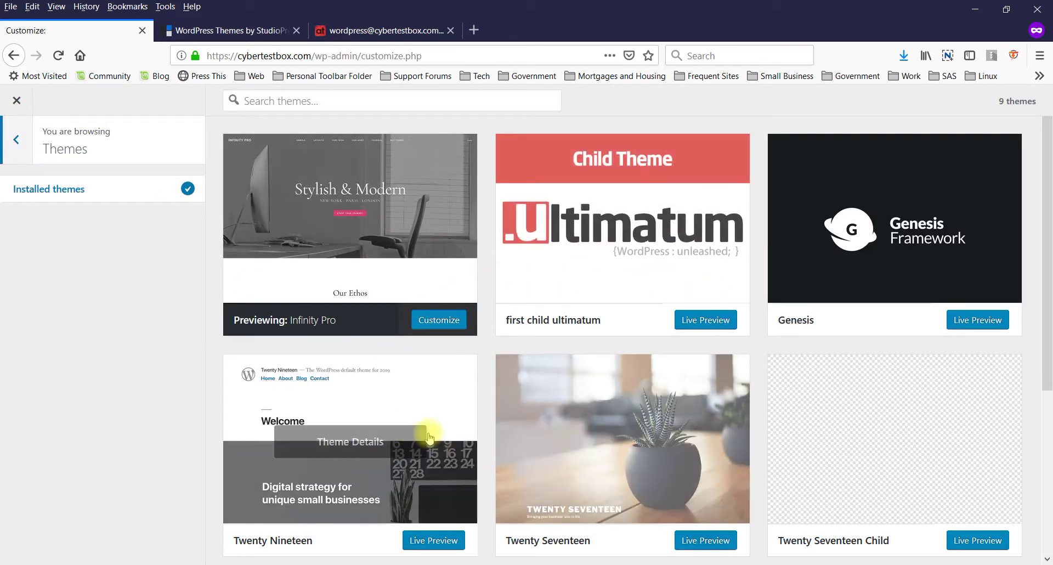
scroll(419, 447, "down", 2)
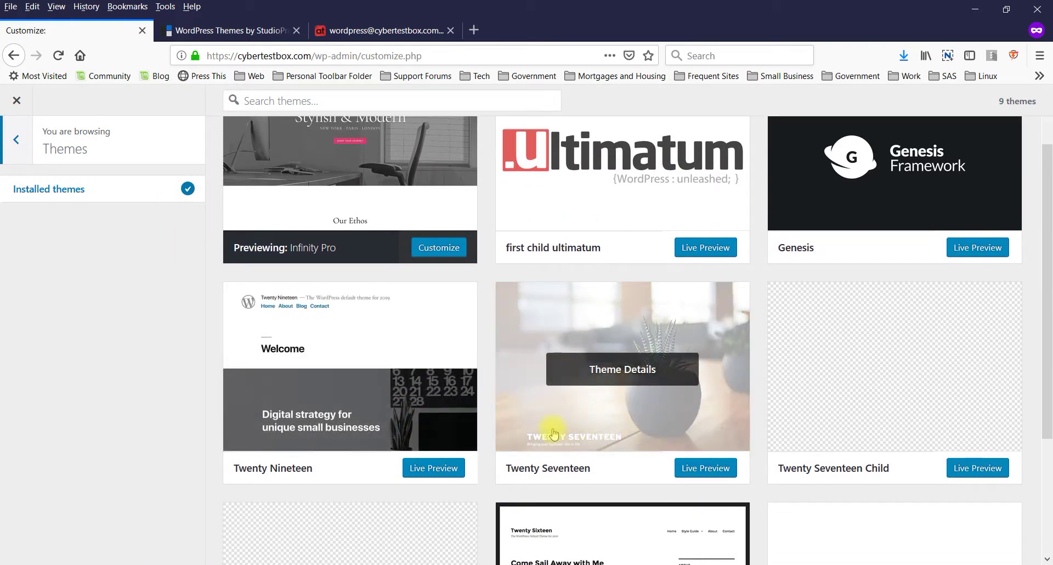
scroll(552, 430, "down", 4)
scroll(543, 419, "up", 6)
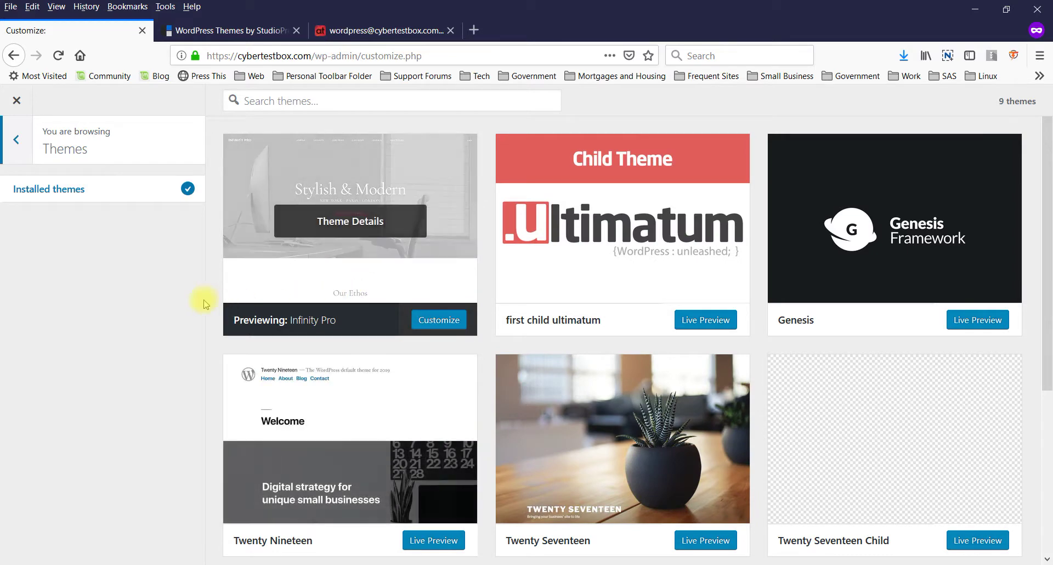
left_click(14, 150)
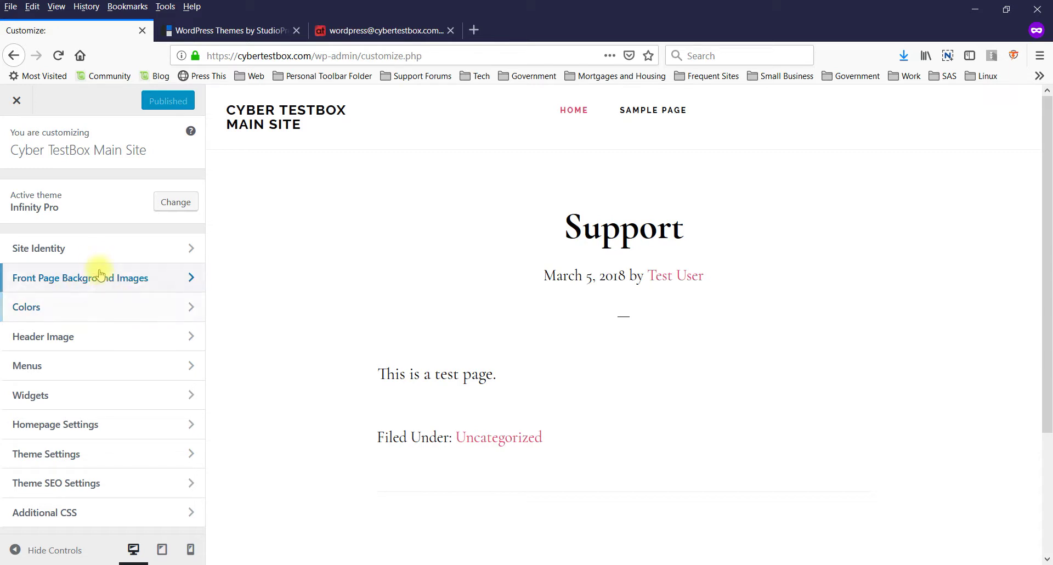
Set the site's tagline to "Best Marketing Tools" in the Site Identity settings
left_click(93, 250)
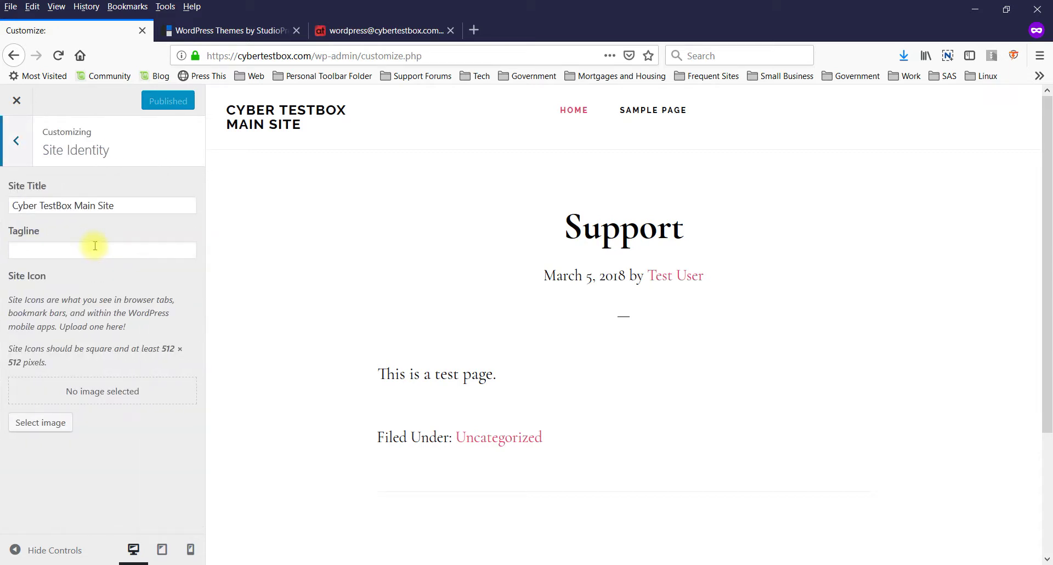
left_click_drag(153, 207, 2, 207)
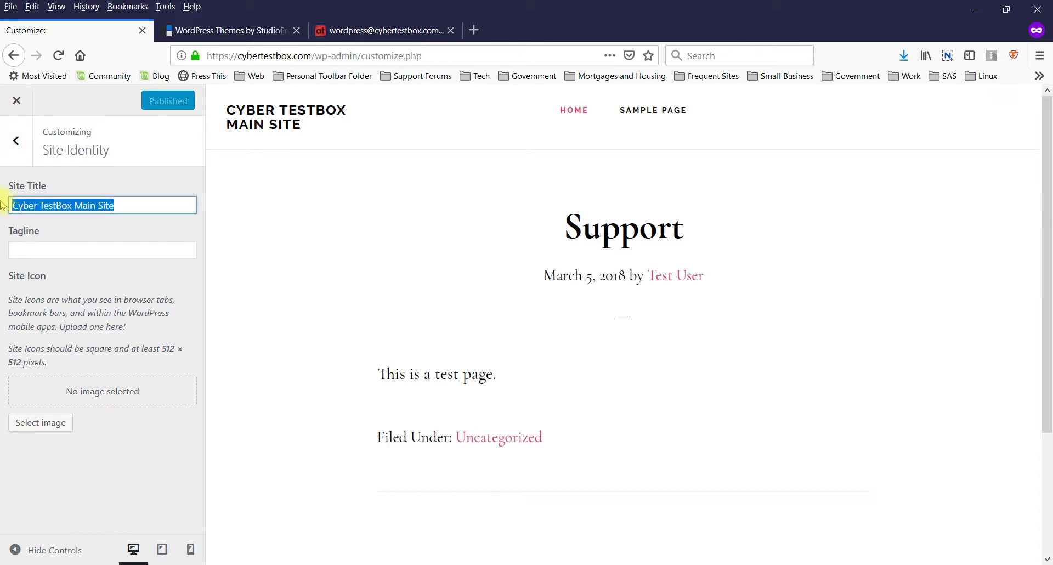
left_click(45, 257)
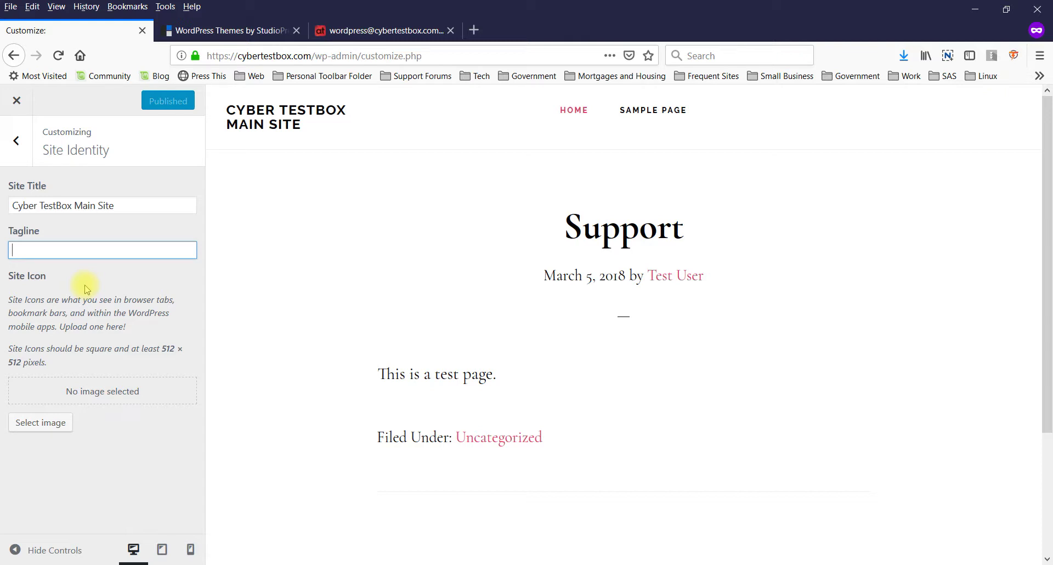
type("Best M")
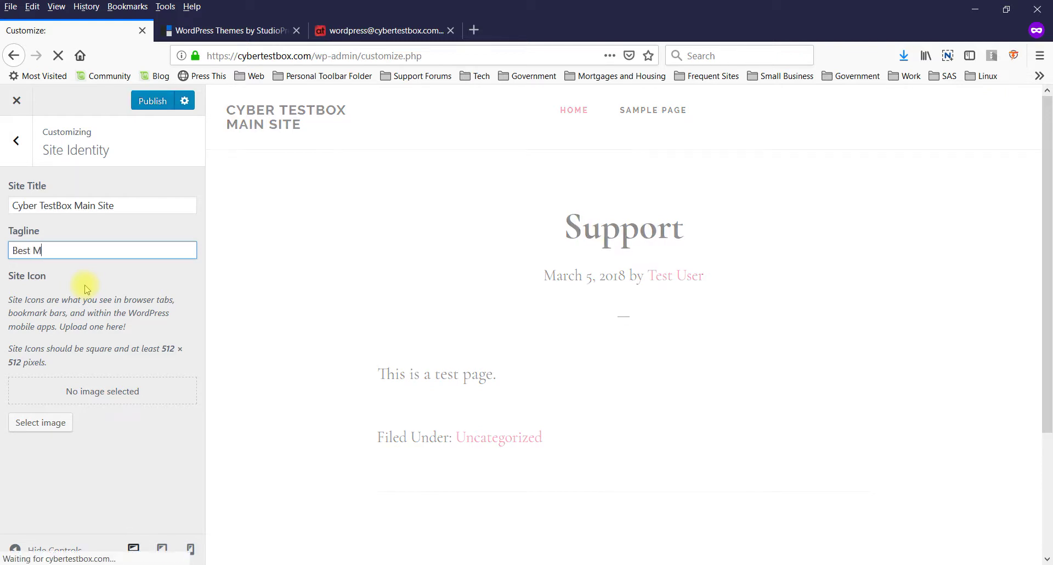
type("arketing Tools")
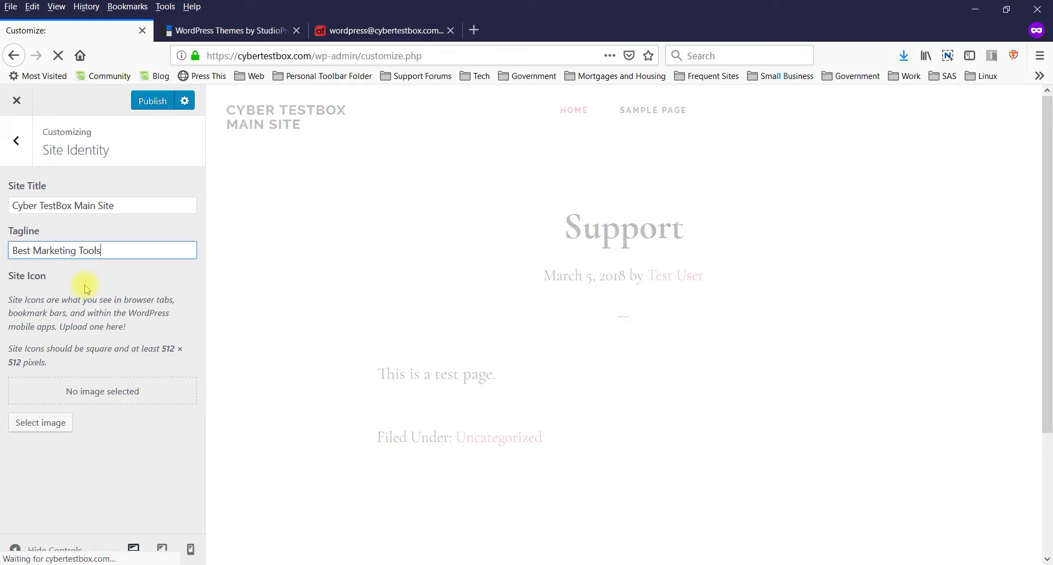
View the media library for the site icon, close it without choosing an image and leave Site Identity
key("Tab")
key("Return")
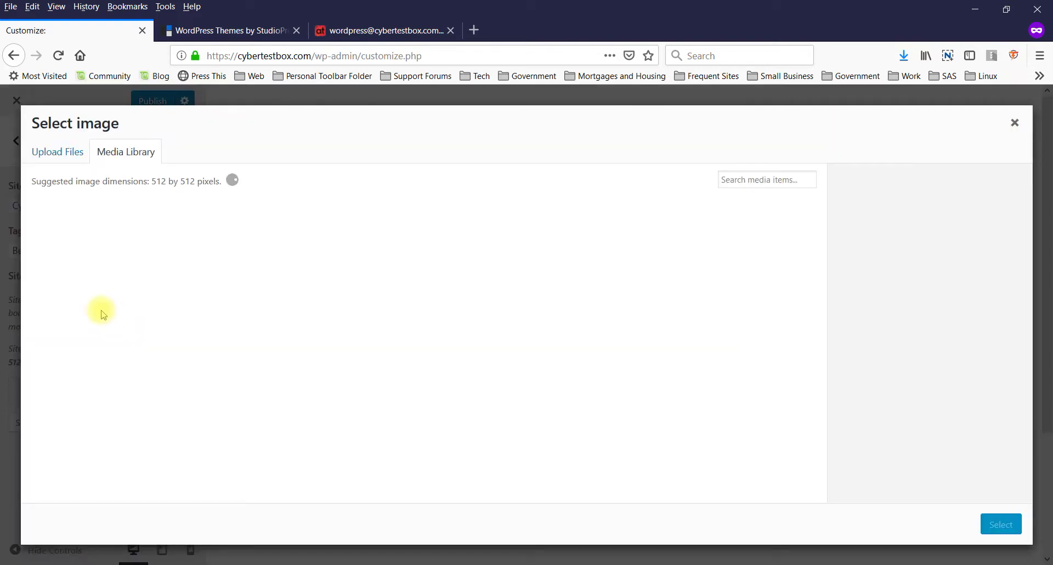
left_click(1015, 125)
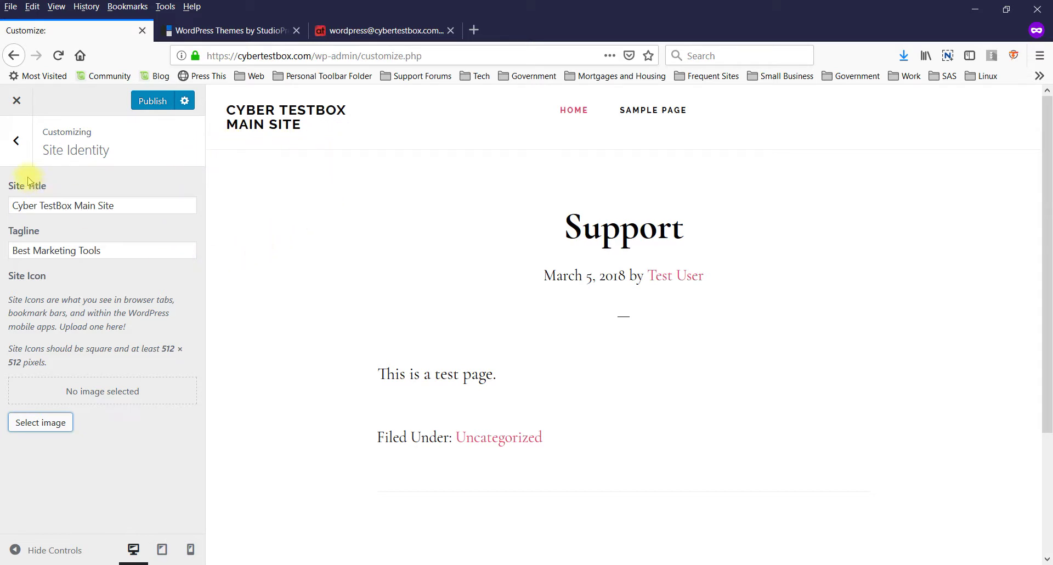
left_click(10, 153)
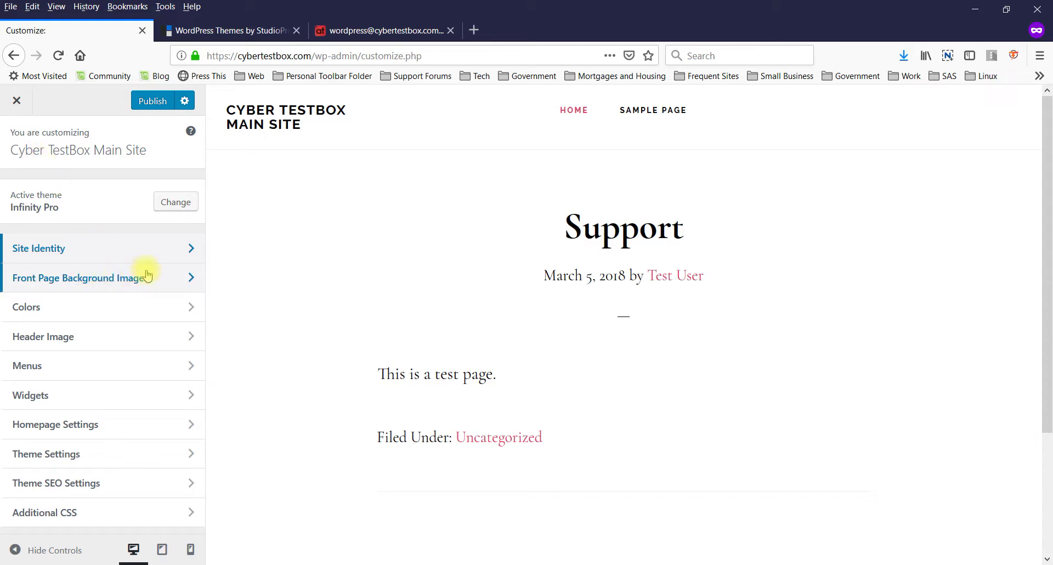
Examine the accent color picker in the Colors settings and return to the main customizer options
left_click(100, 313)
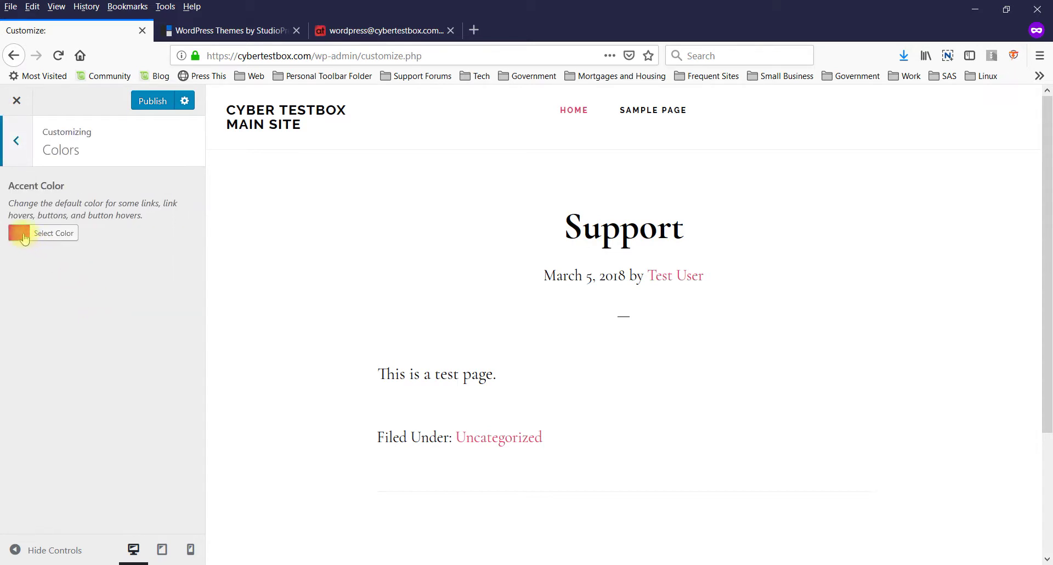
left_click(54, 235)
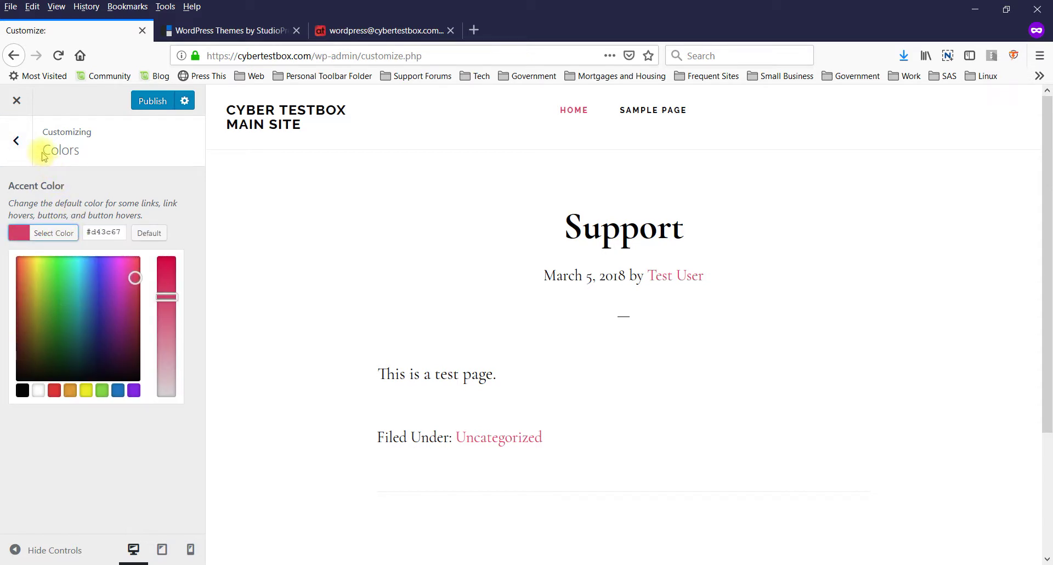
left_click(17, 147)
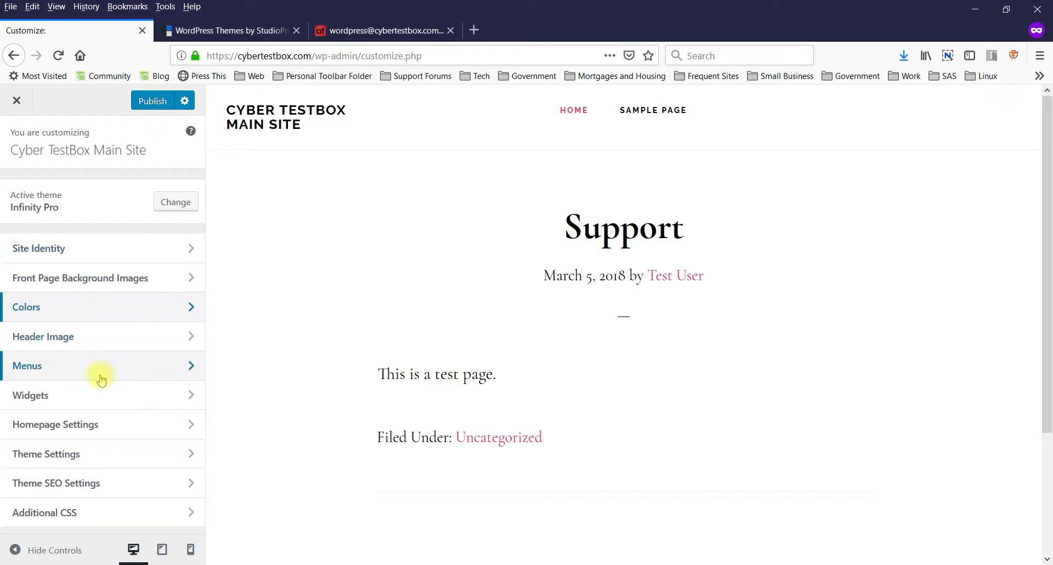
View the Header Image settings, then exit the customizer and discard the unpublished changes
left_click(110, 336)
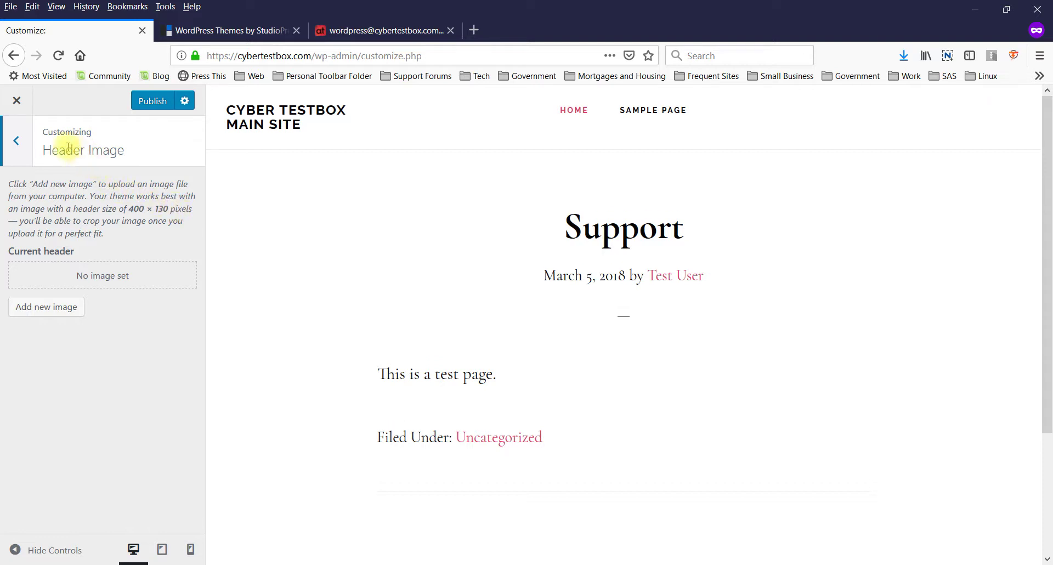
left_click(17, 141)
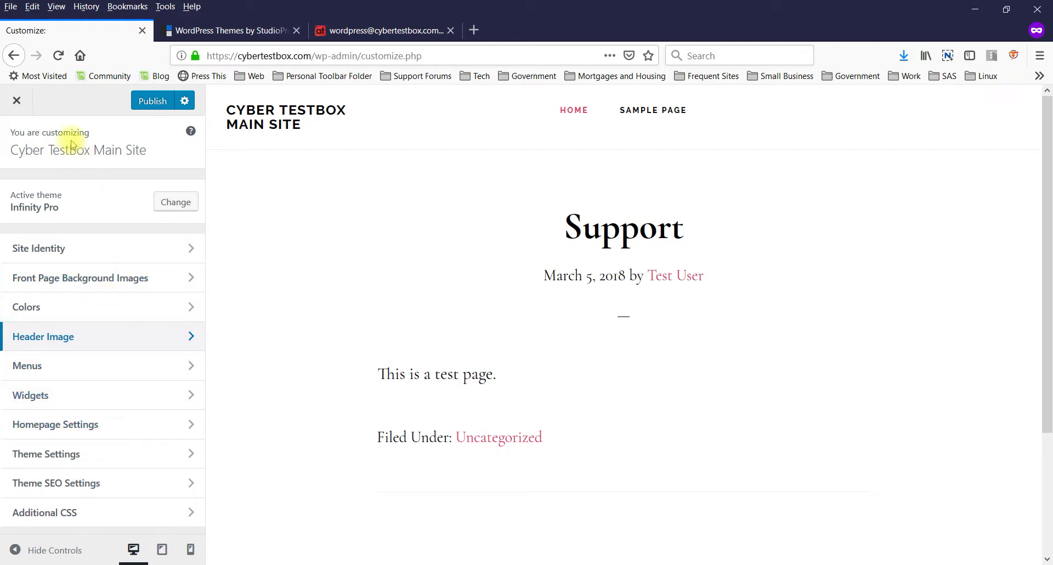
left_click(19, 101)
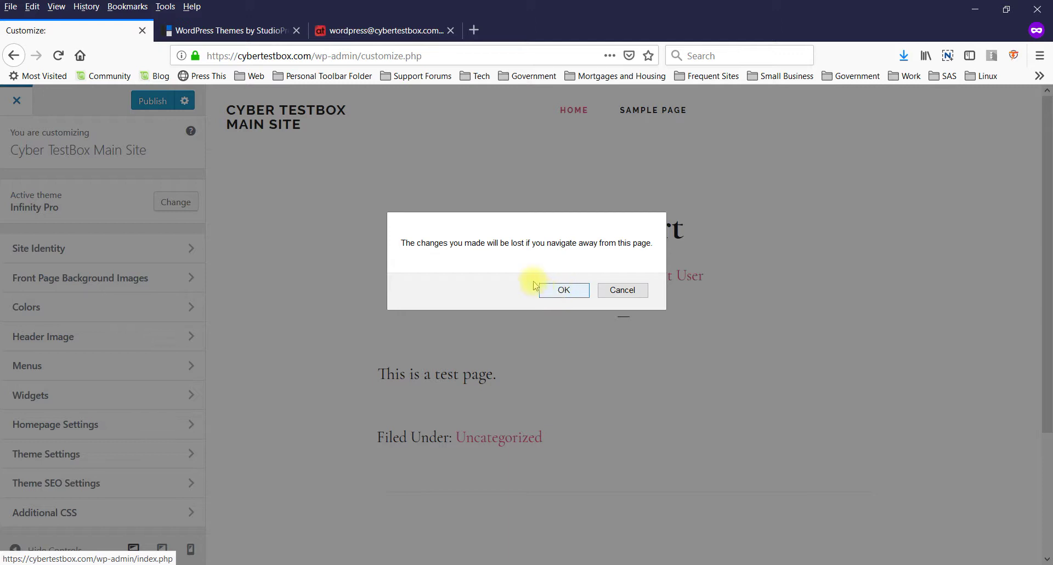
left_click(567, 292)
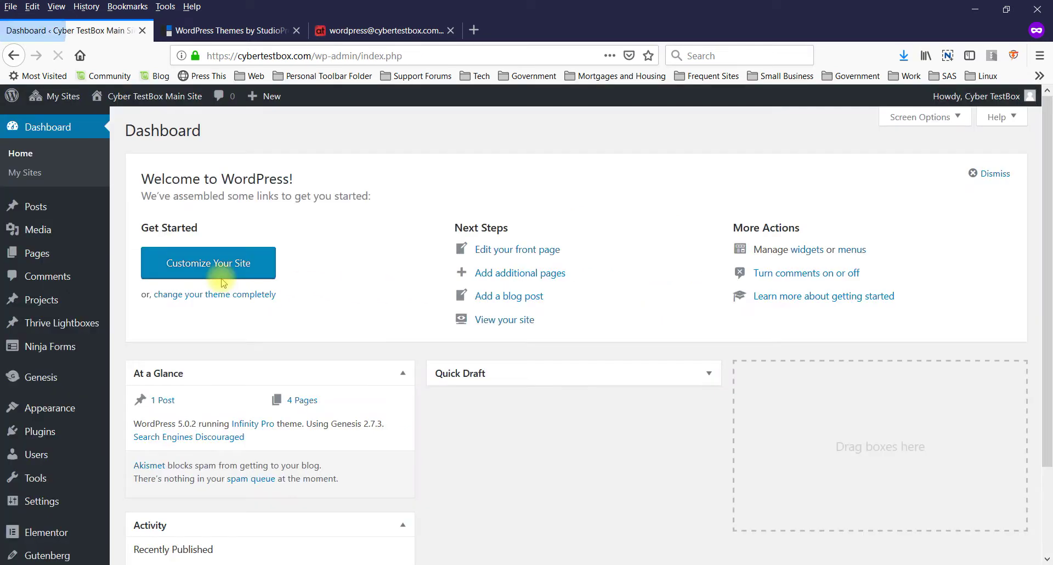
Dismiss the Welcome to WordPress panel from the dashboard
mouse_move(70, 384)
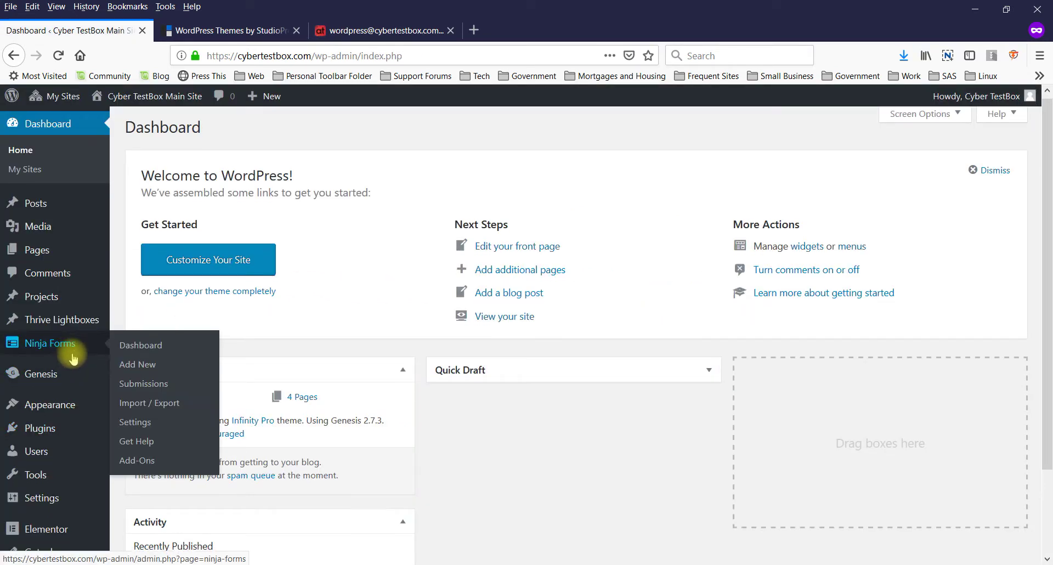
scroll(82, 345, "down", 2)
scroll(131, 312, "up", 2)
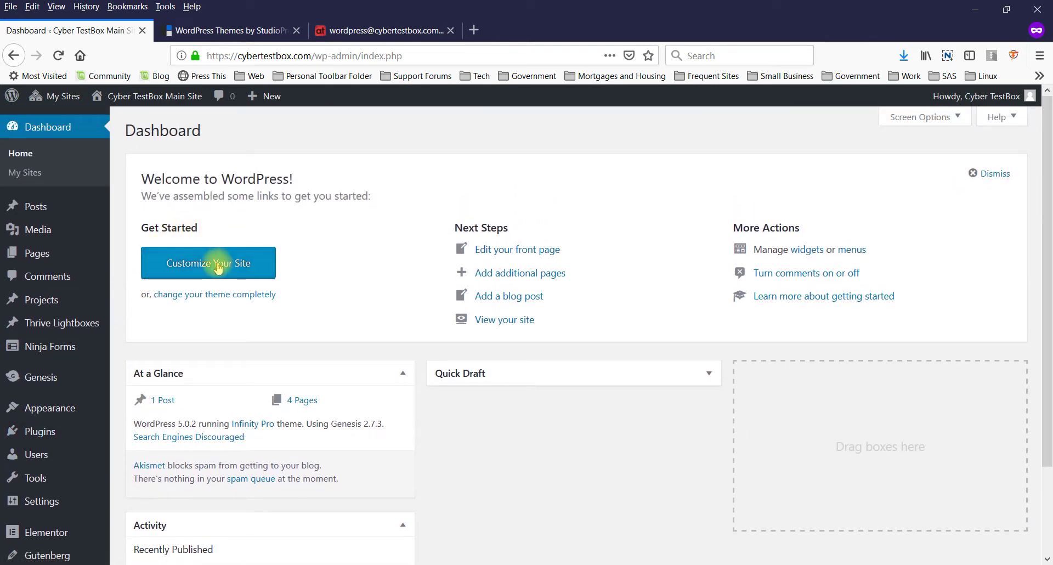
left_click(990, 173)
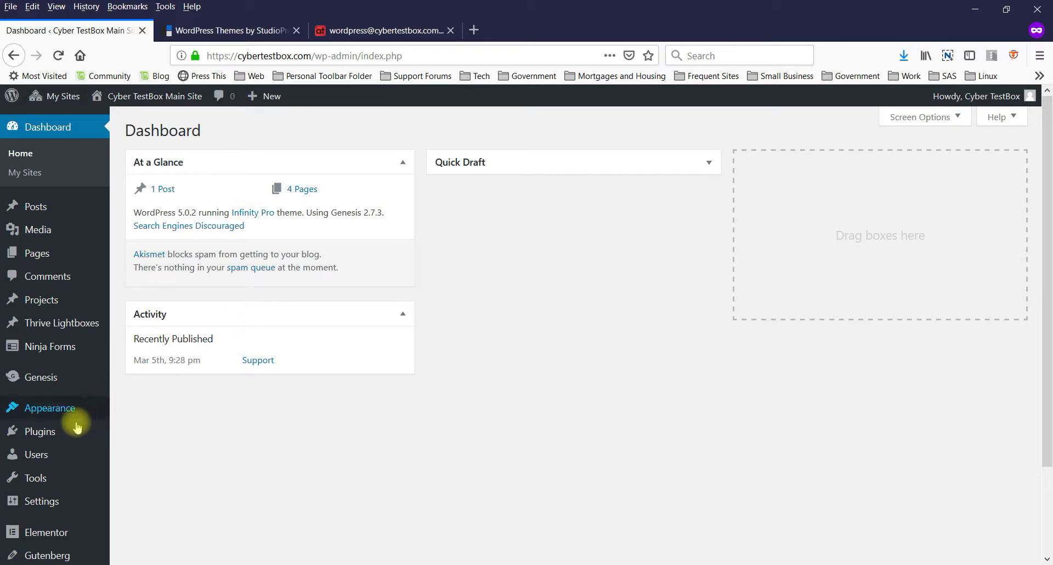
Open the General Settings page and review the site title, email, language, timezone, date and time format options
mouse_move(55, 414)
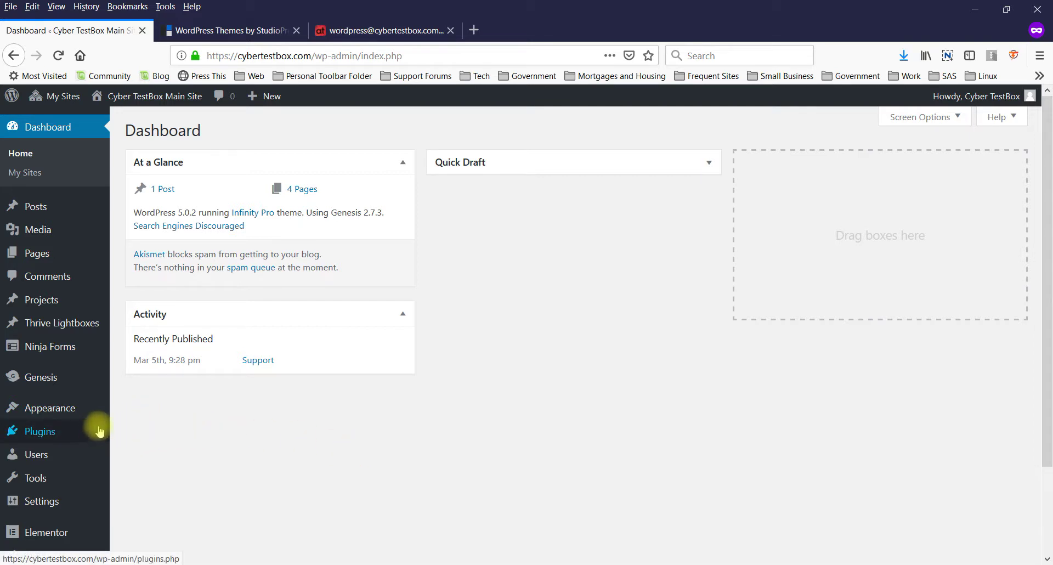
scroll(102, 433, "down", 3)
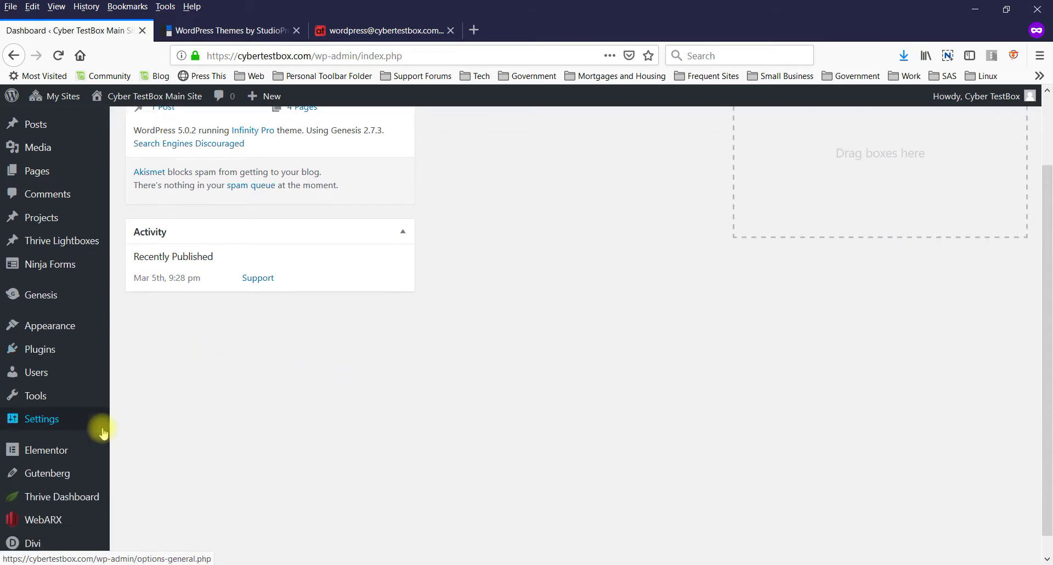
left_click(37, 421)
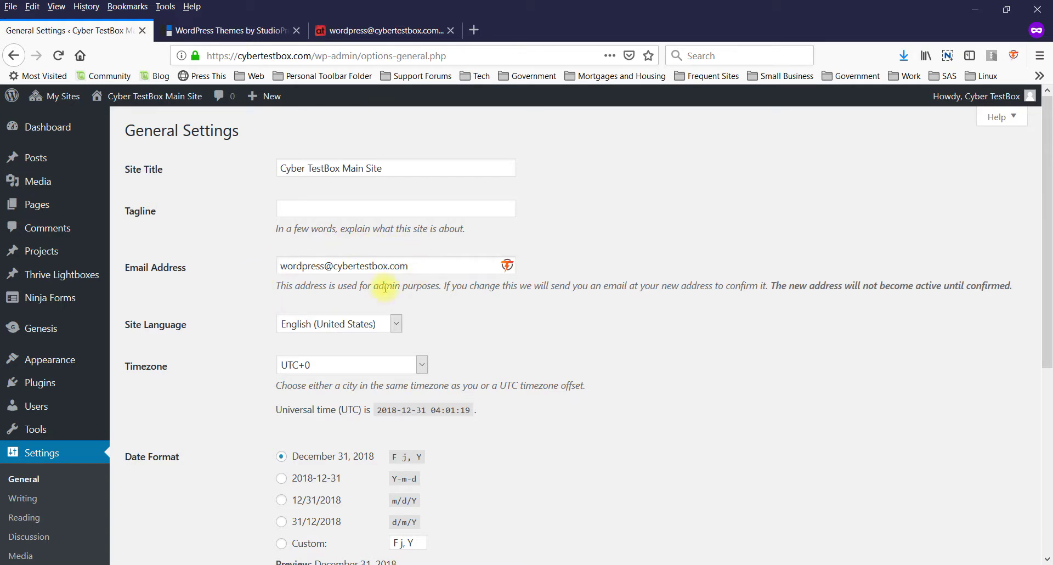
scroll(209, 299, "down", 3)
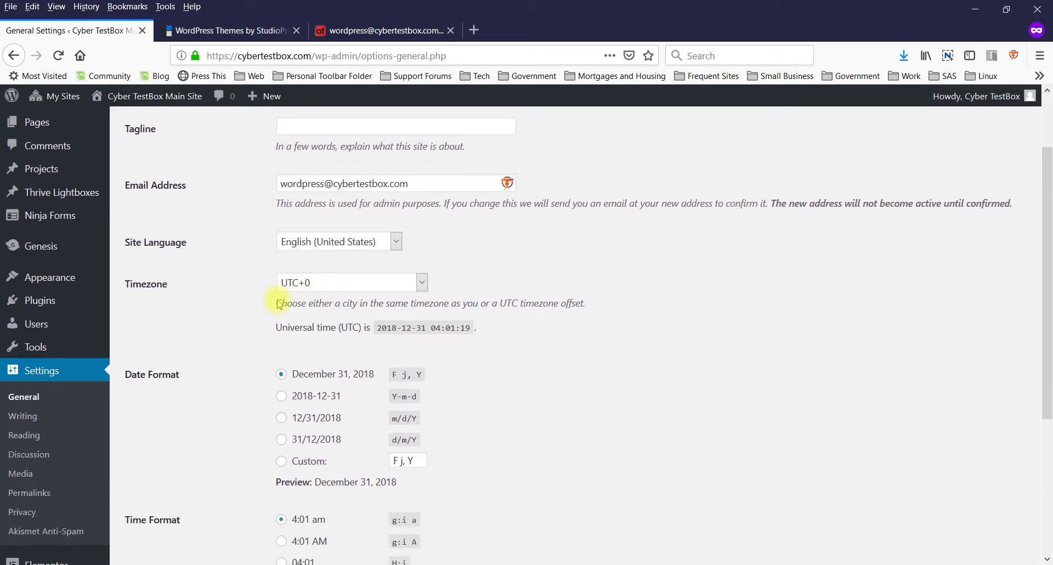
mouse_move(98, 325)
scroll(258, 321, "down", 5)
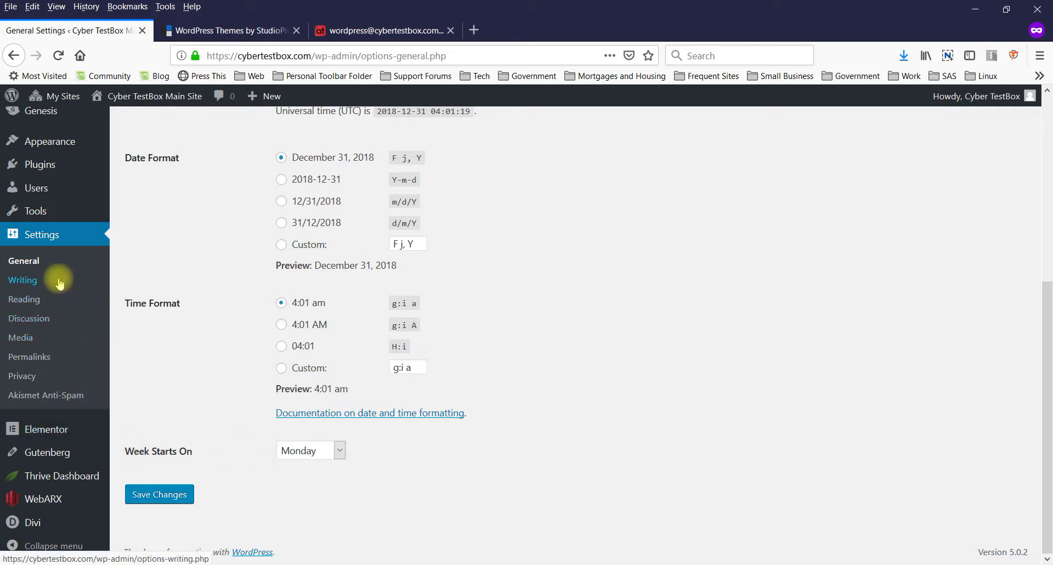
View the default post category and format in the Writing settings, and move on to the Reading settings
left_click(26, 287)
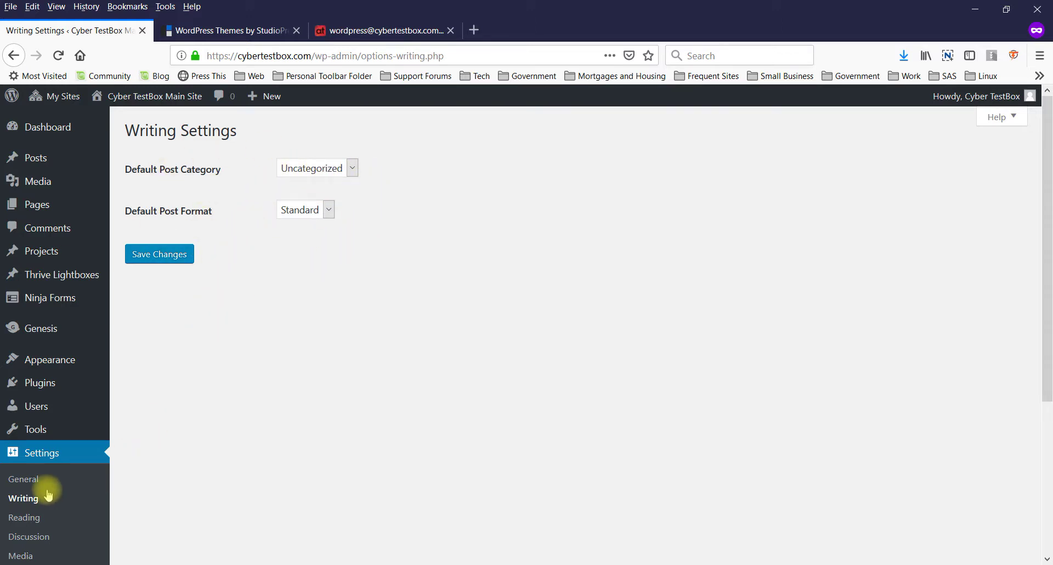
scroll(48, 494, "down", 3)
left_click(21, 433)
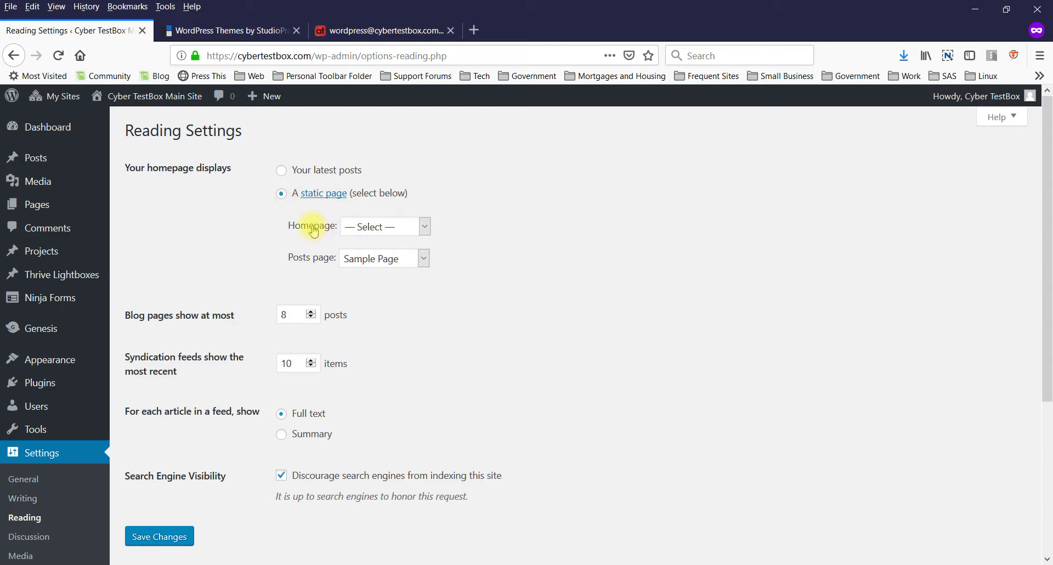
Pick Landing Page 01 as the static homepage, switch the homepage display to the latest posts and review the remaining reading options
left_click(371, 227)
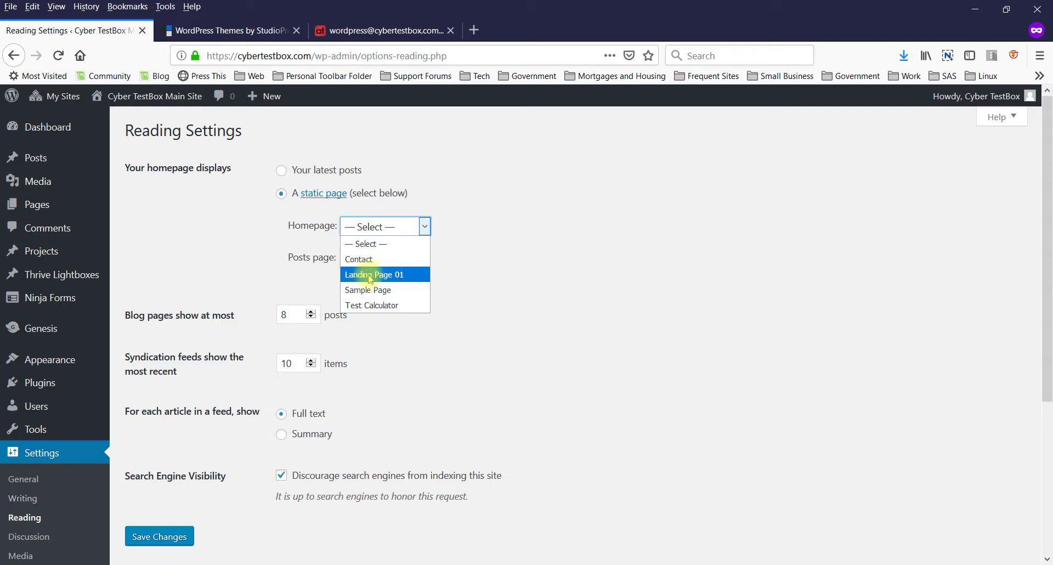
left_click(370, 280)
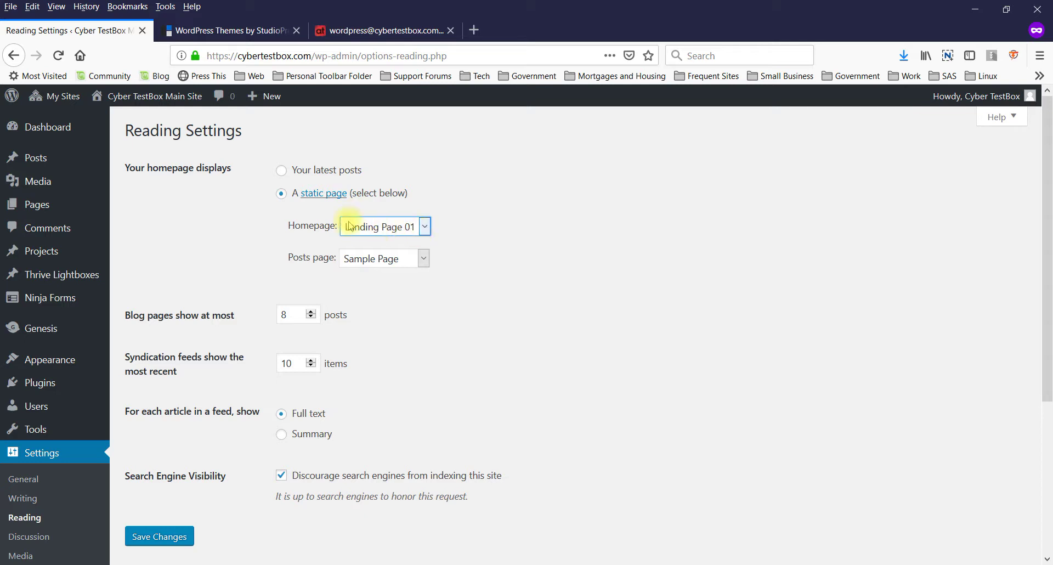
left_click(281, 173)
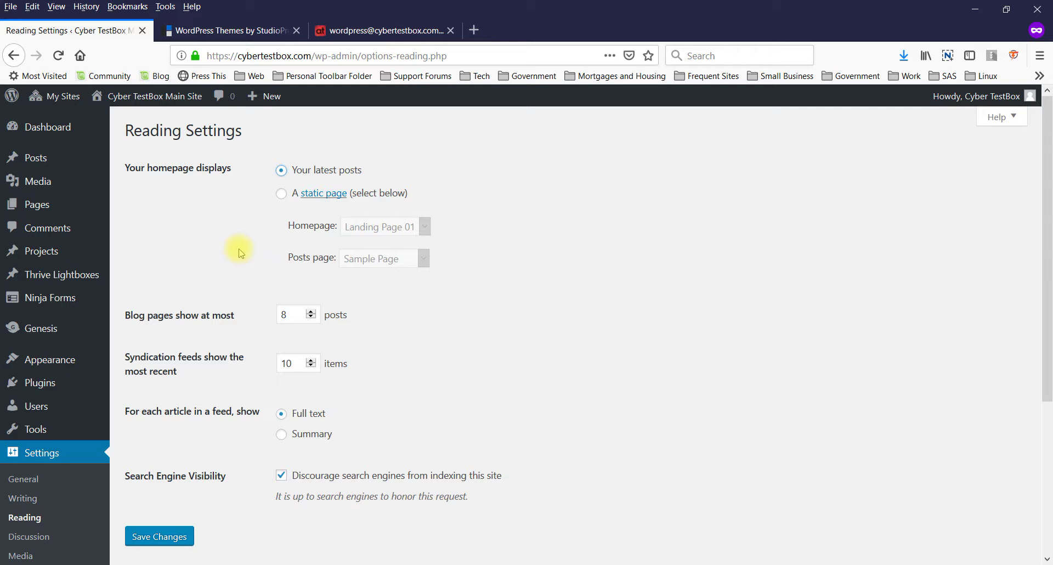
scroll(241, 241, "down", 3)
scroll(223, 214, "up", 2)
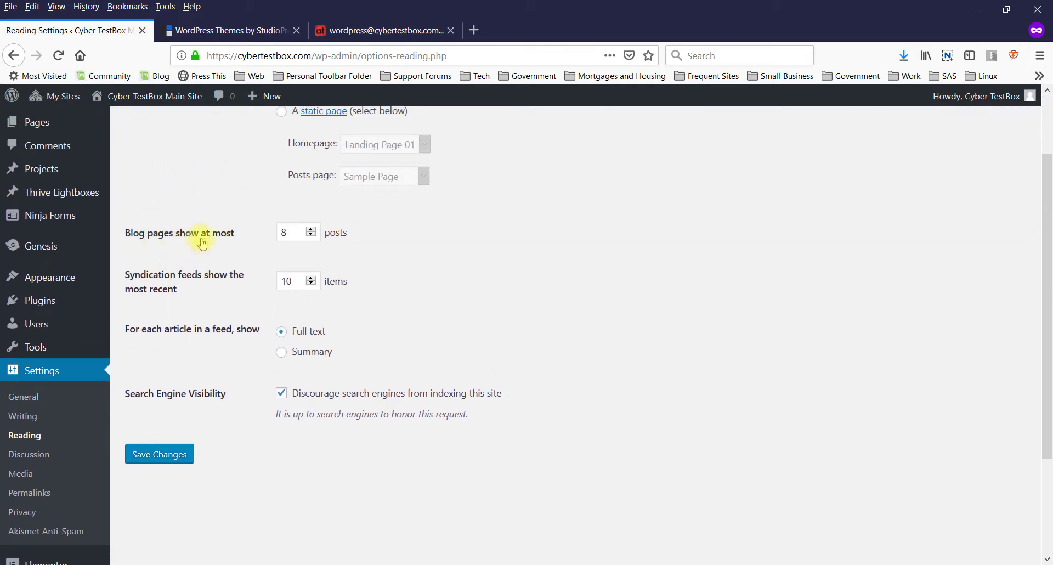
scroll(247, 242, "up", 2)
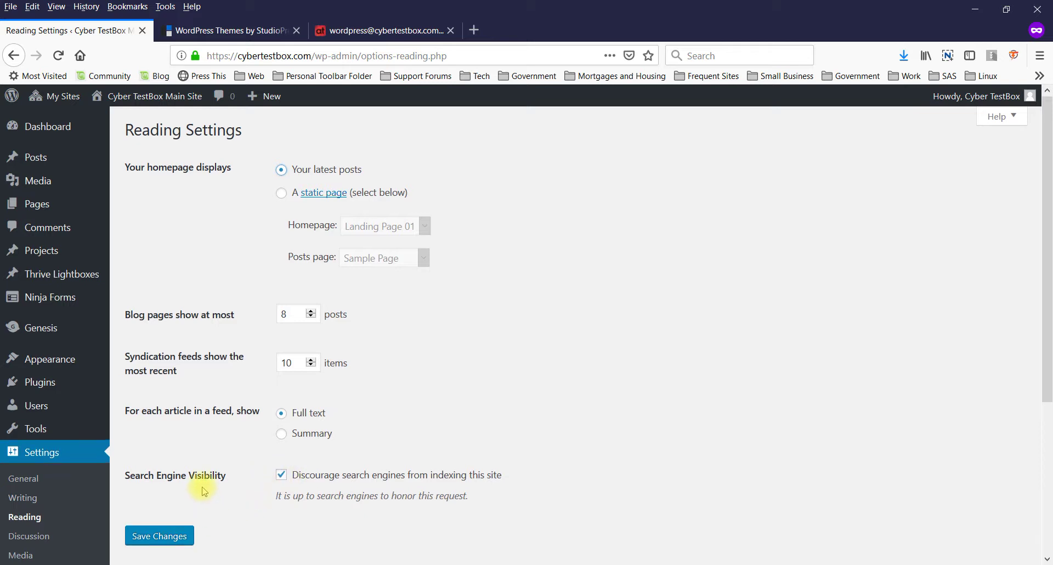
scroll(186, 502, "down", 3)
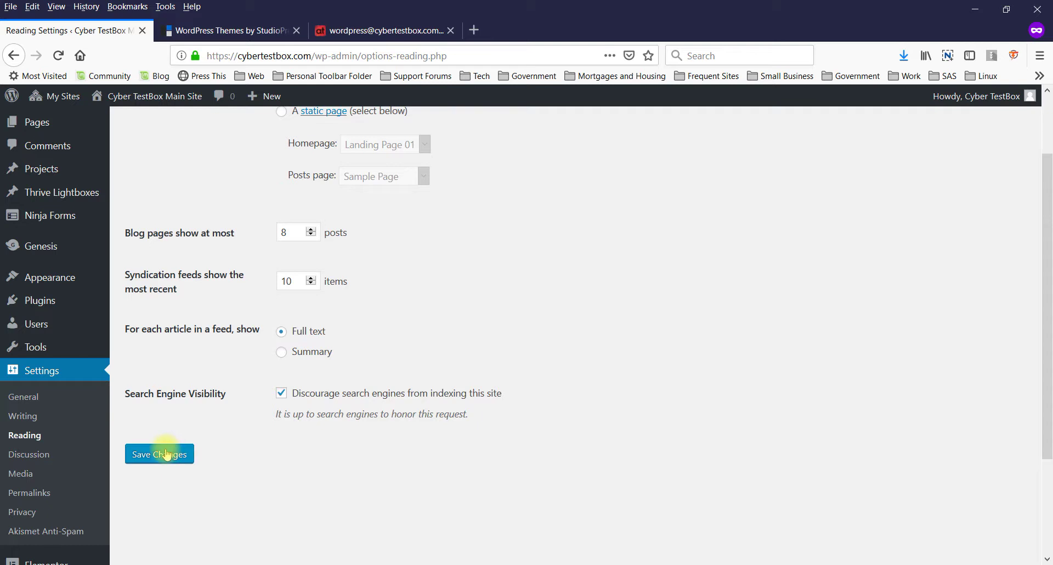
Open the Media settings and review the thumbnail, medium and large image sizes
left_click(27, 480)
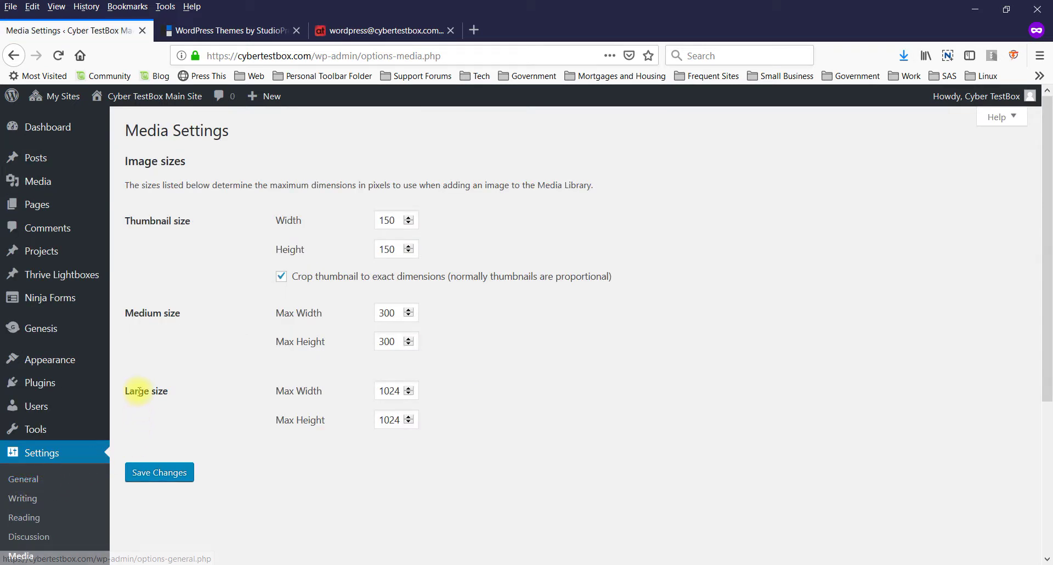
scroll(134, 393, "down", 3)
scroll(137, 400, "up", 3)
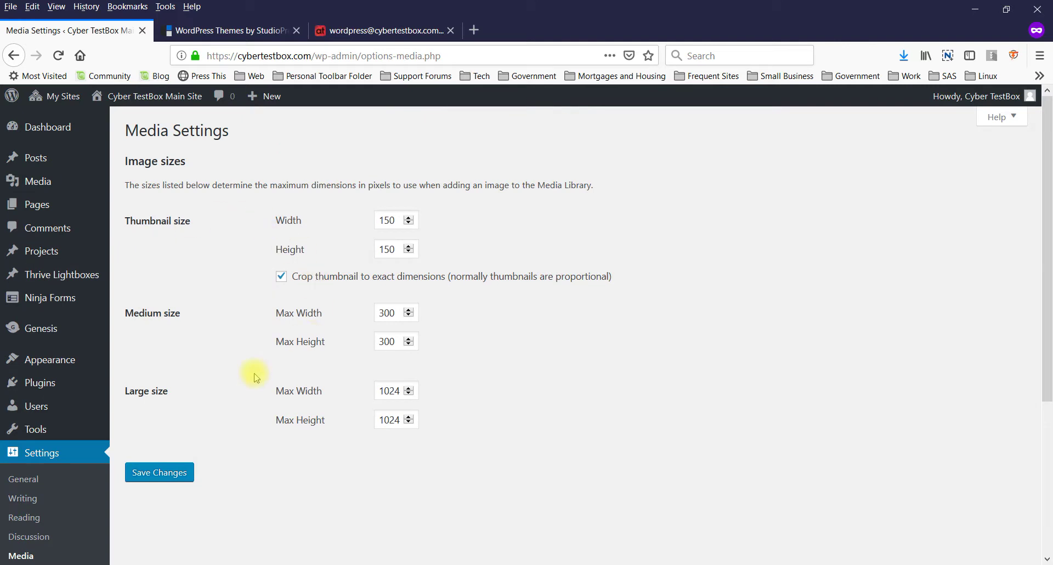
Open the Permalink settings and review the common URL structures
scroll(77, 503, "down", 3)
left_click(36, 497)
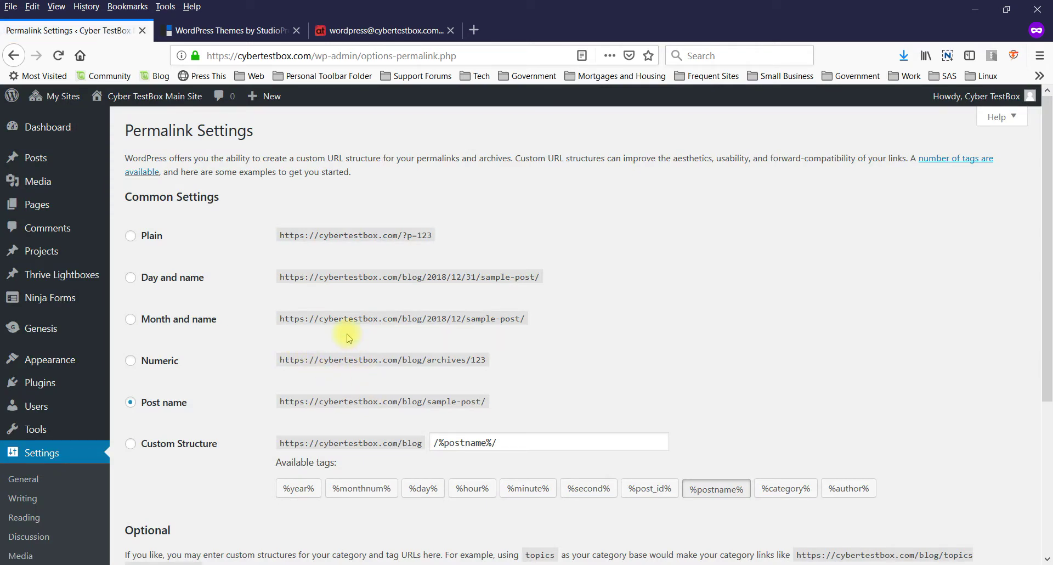
scroll(349, 335, "down", 3)
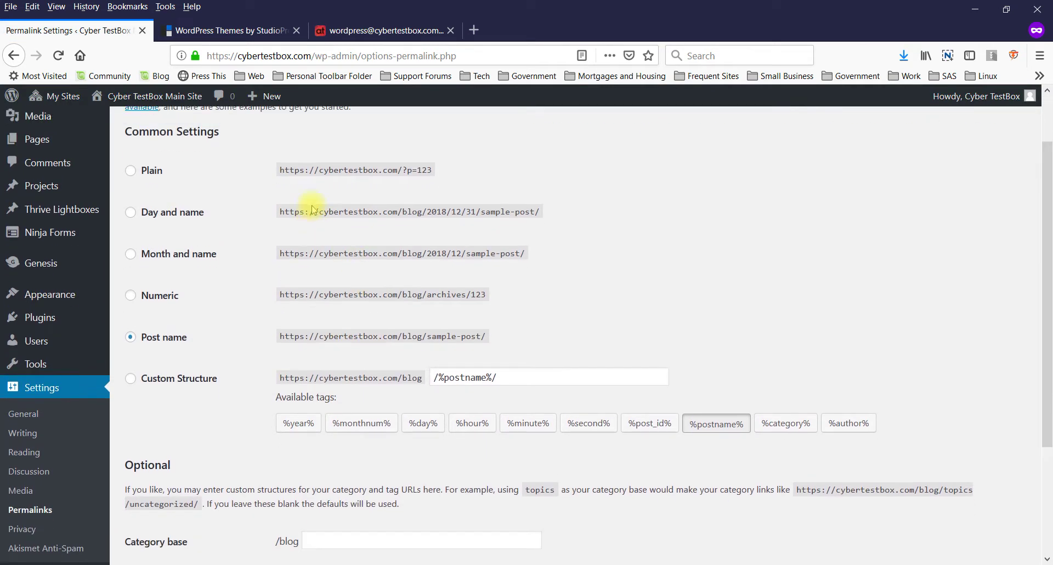
scroll(310, 211, "up", 3)
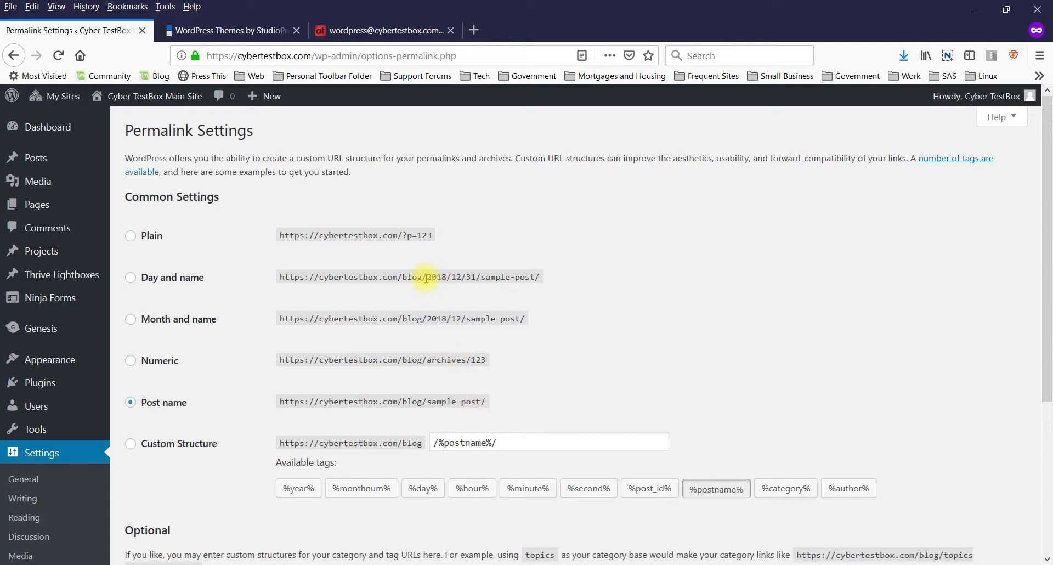
Highlight the date part of the Day and name URL, try that permalink structure and return to Post name
left_click_drag(425, 278, 476, 277)
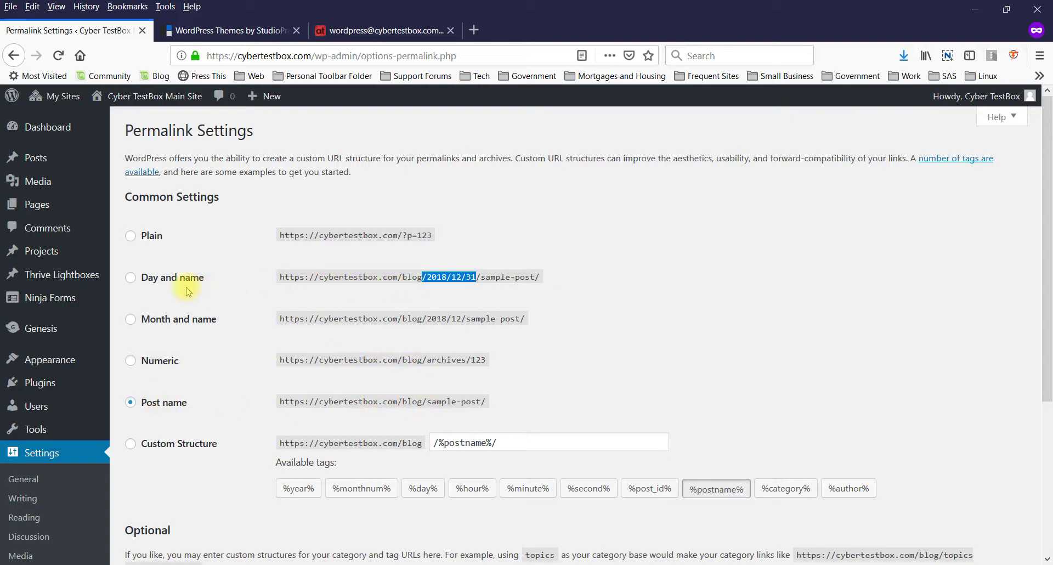
left_click(131, 280)
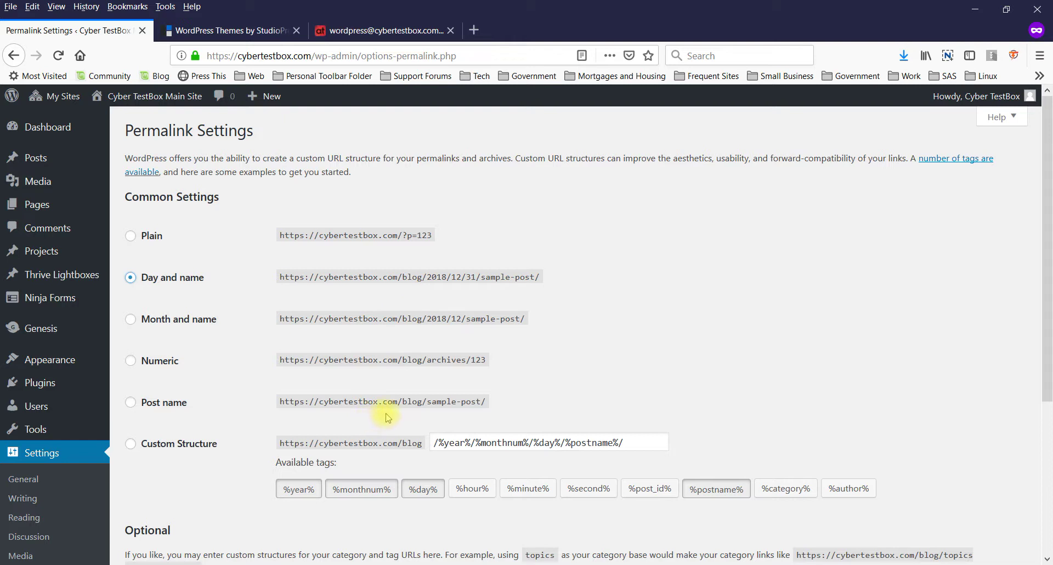
left_click(130, 403)
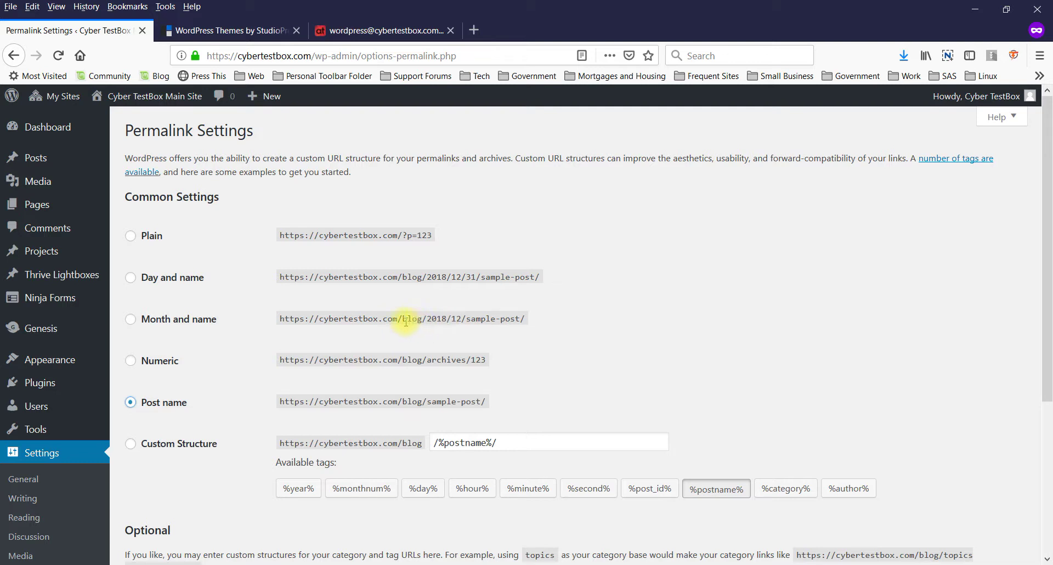
Examine the custom structure tags and the optional category and tag base fields in the Permalink settings
scroll(329, 367, "down", 3)
scroll(267, 279, "up", 3)
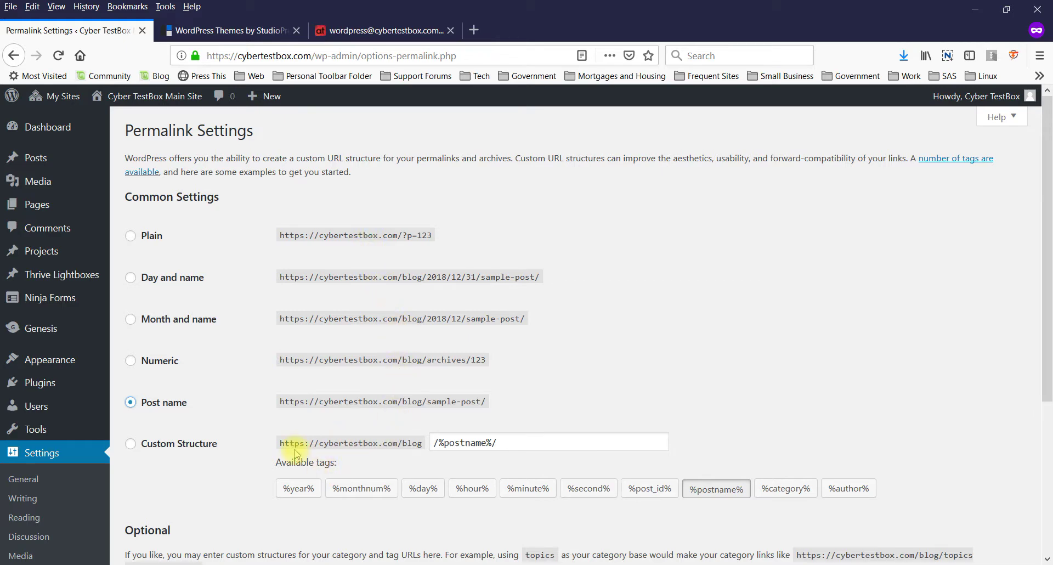
scroll(294, 453, "down", 3)
scroll(295, 454, "down", 2)
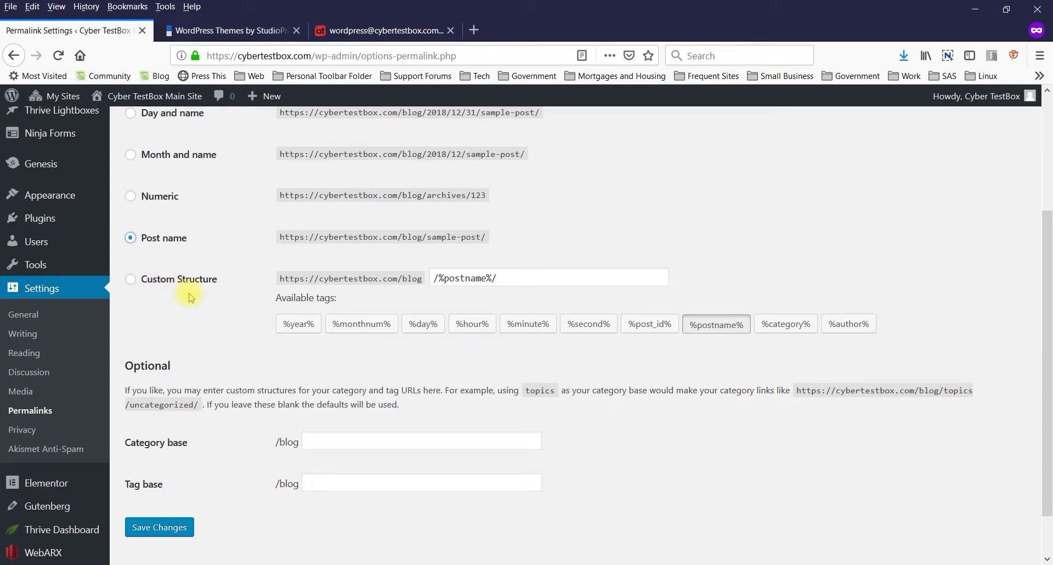
scroll(263, 312, "up", 5)
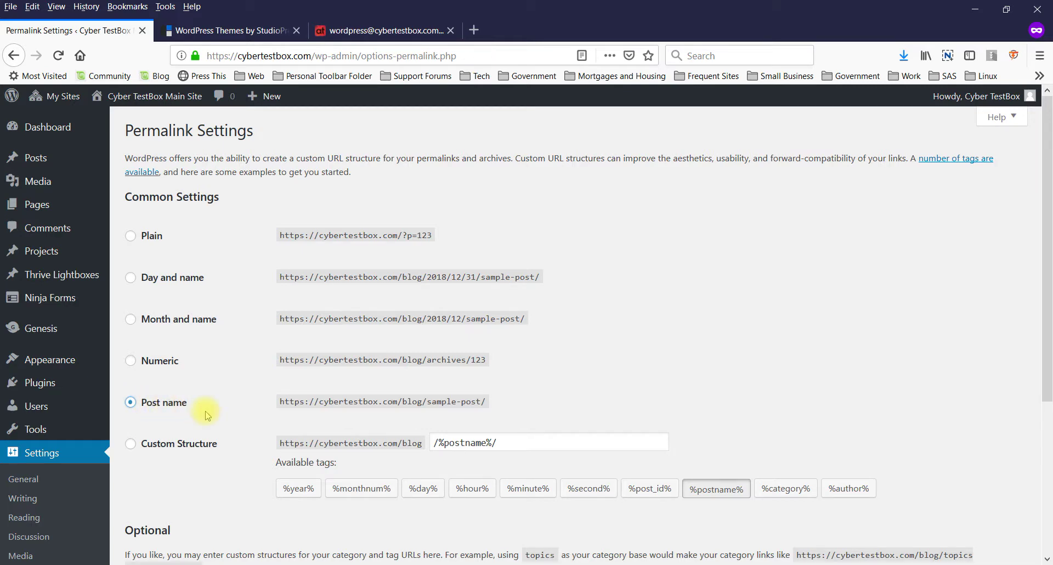
scroll(208, 411, "down", 3)
scroll(215, 421, "up", 3)
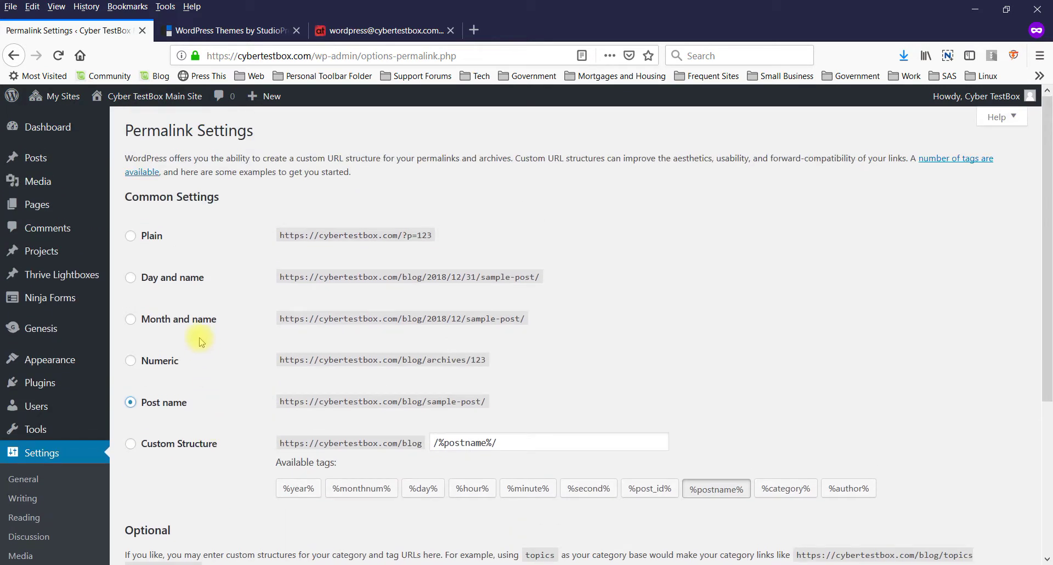
Select the Day and name structure again to check its tags, then reselect Post name
left_click(130, 279)
scroll(149, 423, "down", 4)
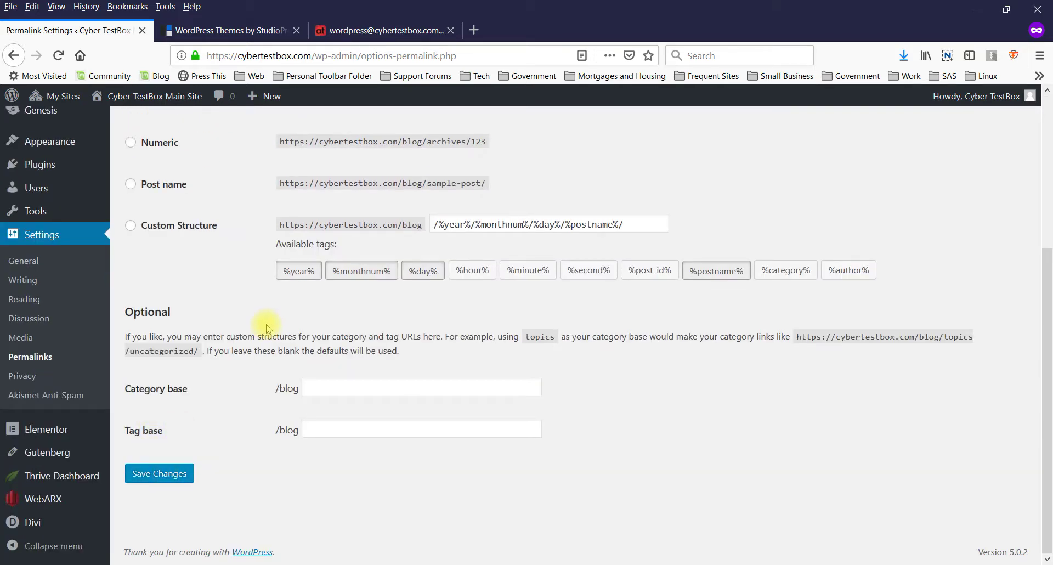
scroll(271, 329, "up", 4)
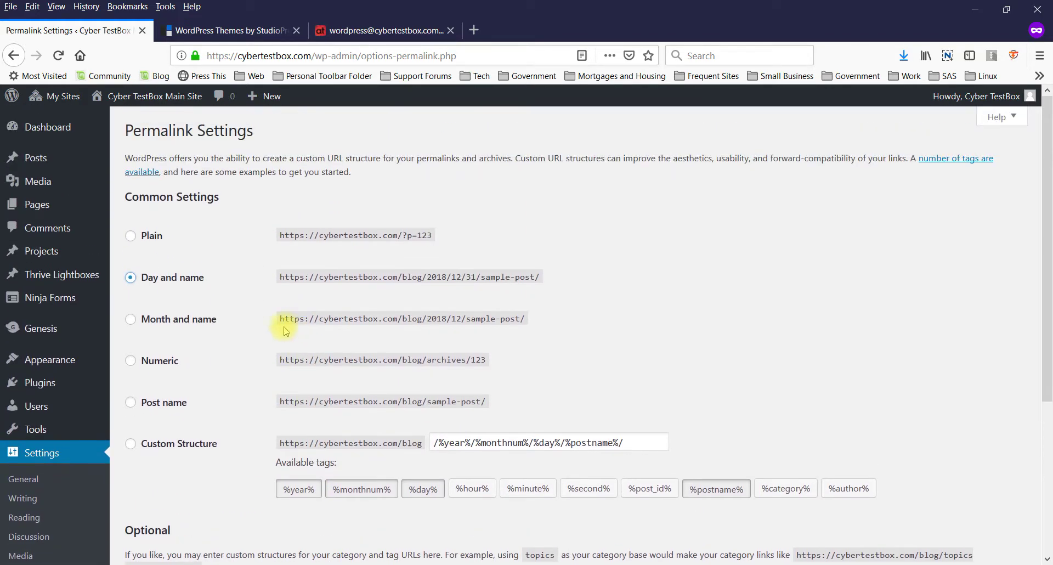
left_click(131, 402)
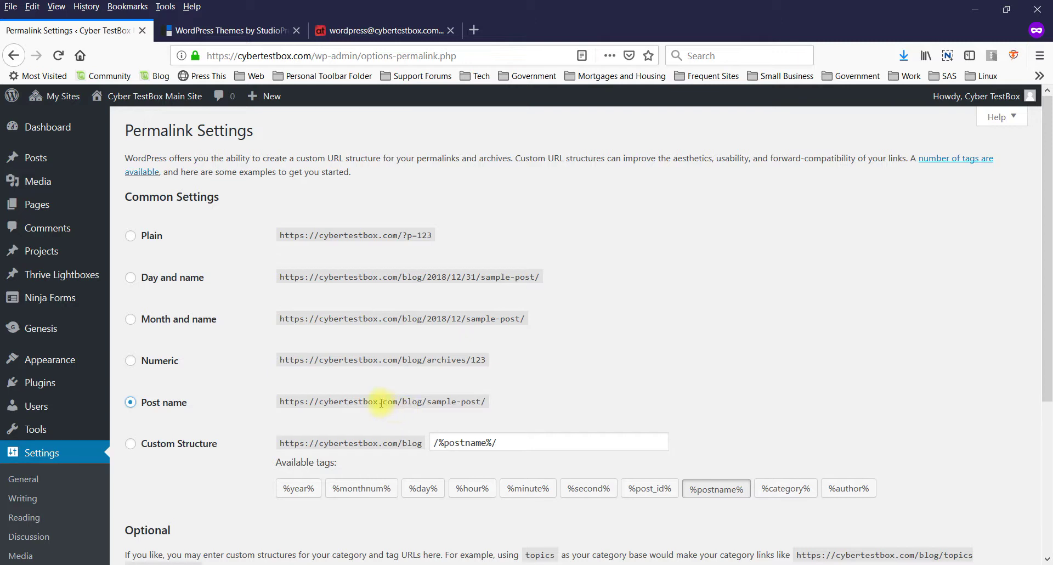
Open the Privacy settings and choose Sample Page as the existing privacy policy page without applying it
scroll(263, 395, "down", 3)
scroll(260, 394, "down", 2)
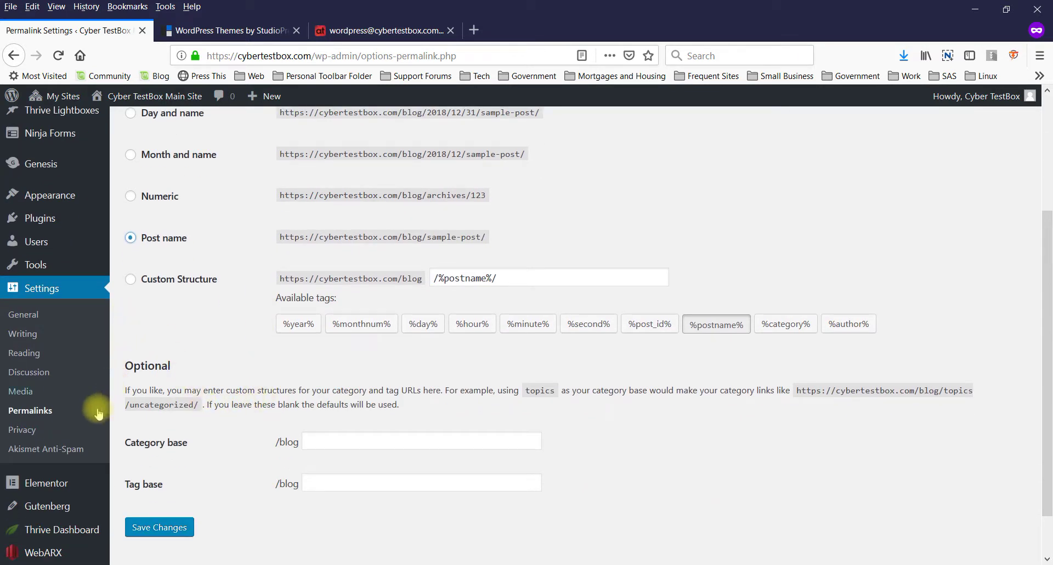
left_click(30, 431)
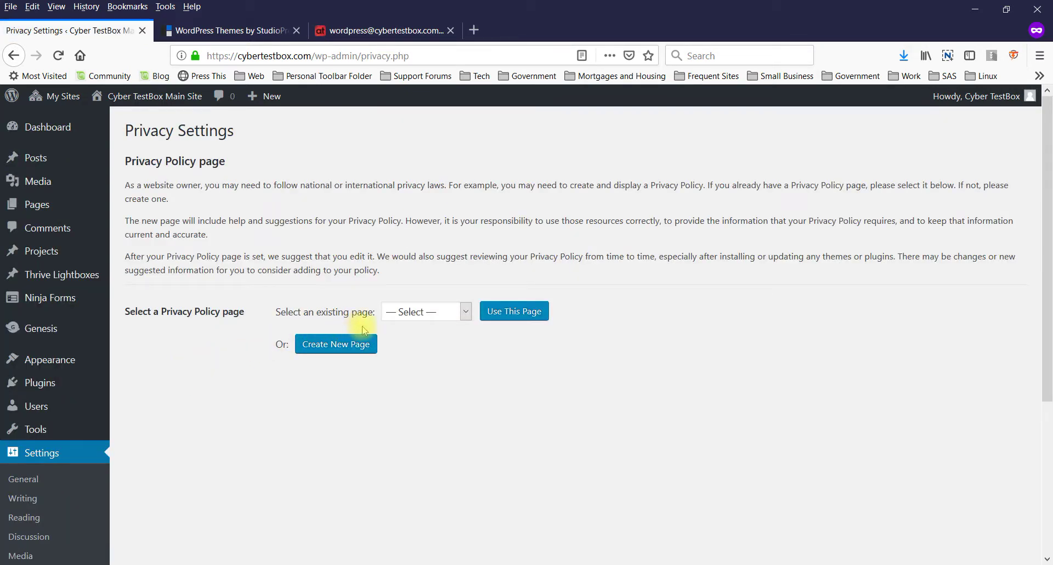
left_click(433, 316)
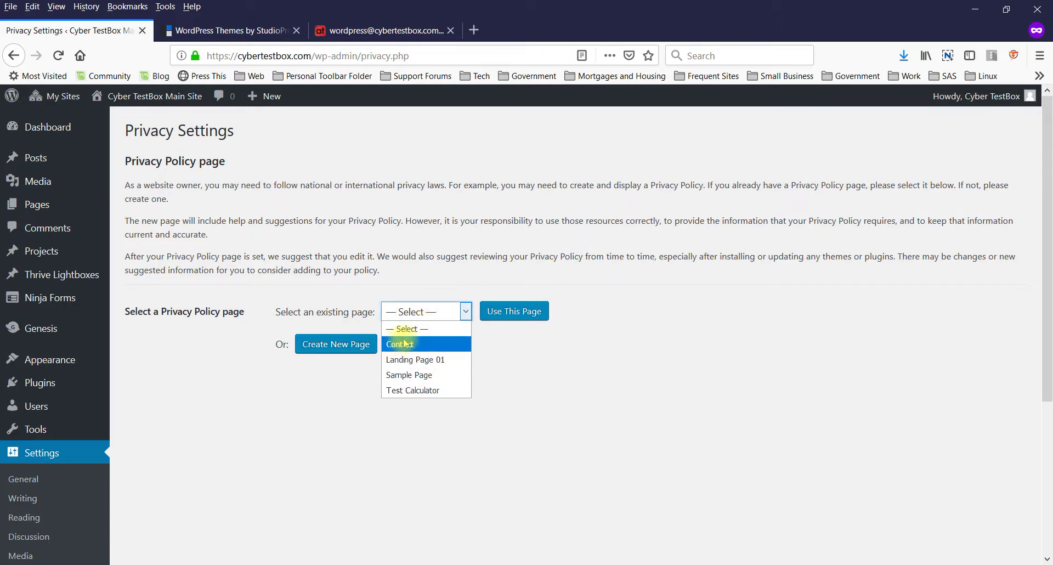
left_click(400, 375)
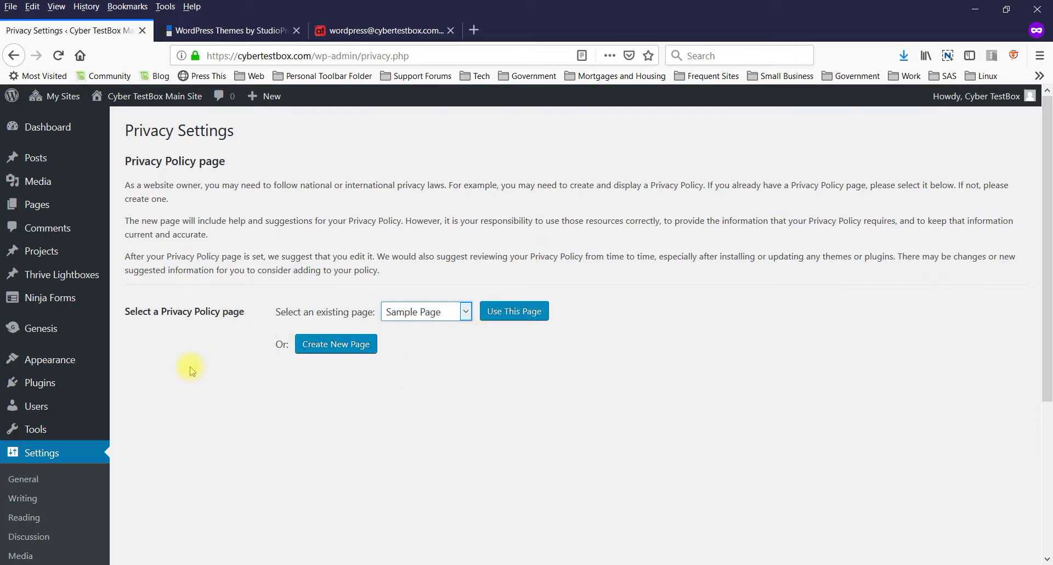
Open the Akismet Anti-Spam settings and review the privacy notice and account options
scroll(188, 364, "down", 3)
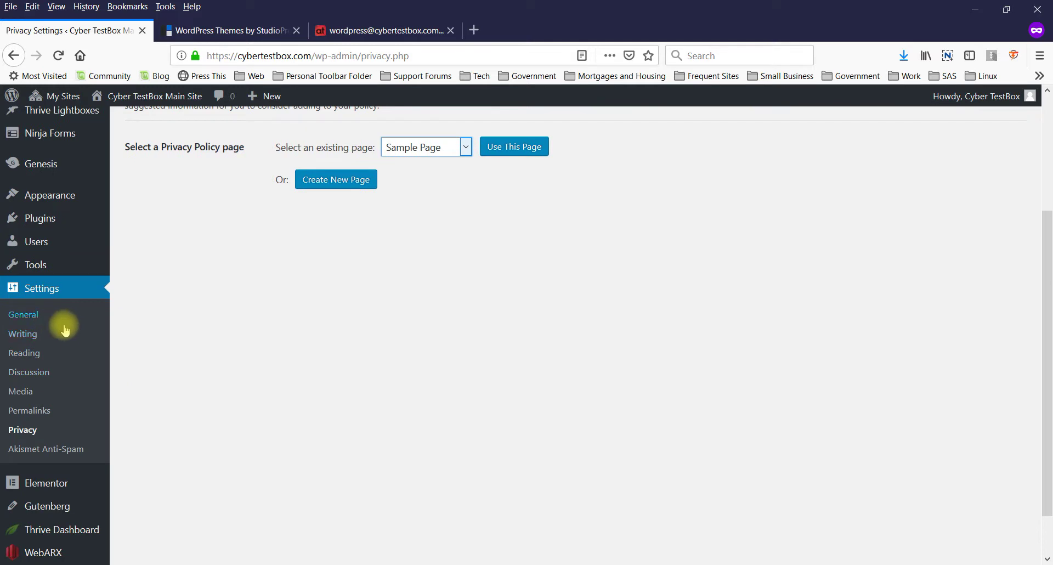
left_click(52, 448)
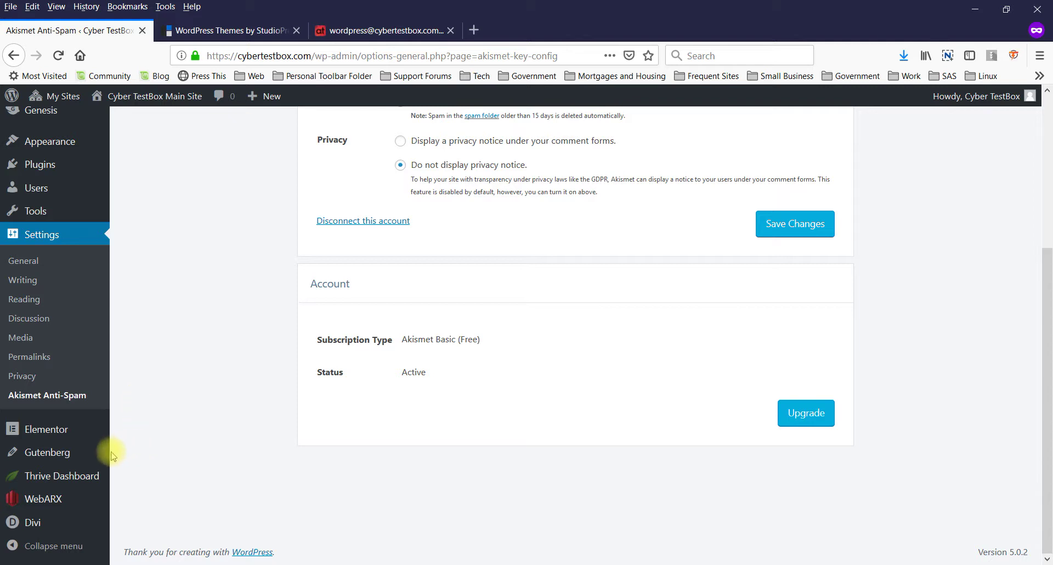
mouse_move(91, 488)
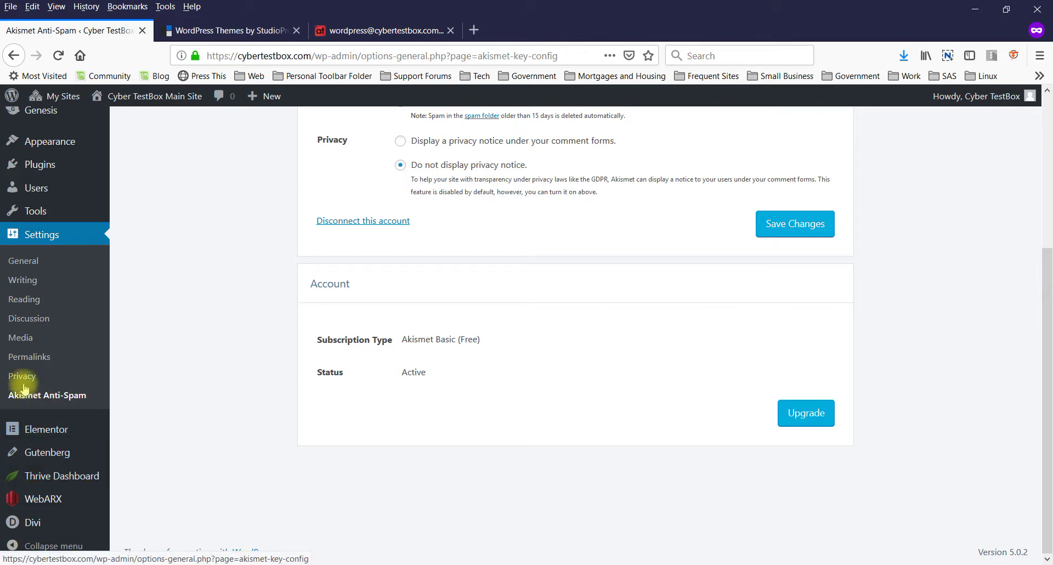
Open the main site's Plugins page and examine the full list of installed plugins with their activation links
left_click(48, 168)
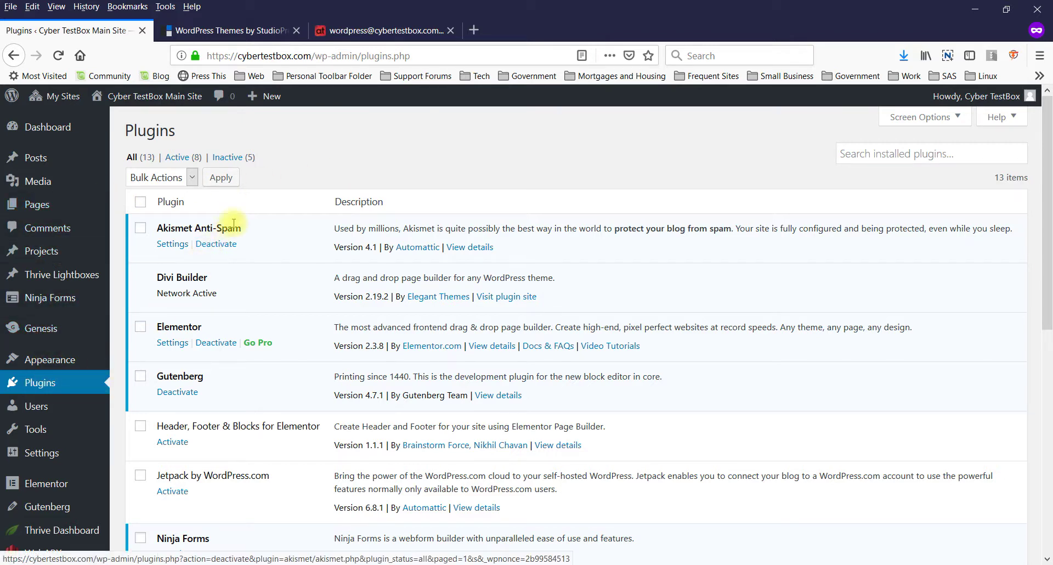
scroll(285, 225, "down", 2)
scroll(307, 208, "up", 2)
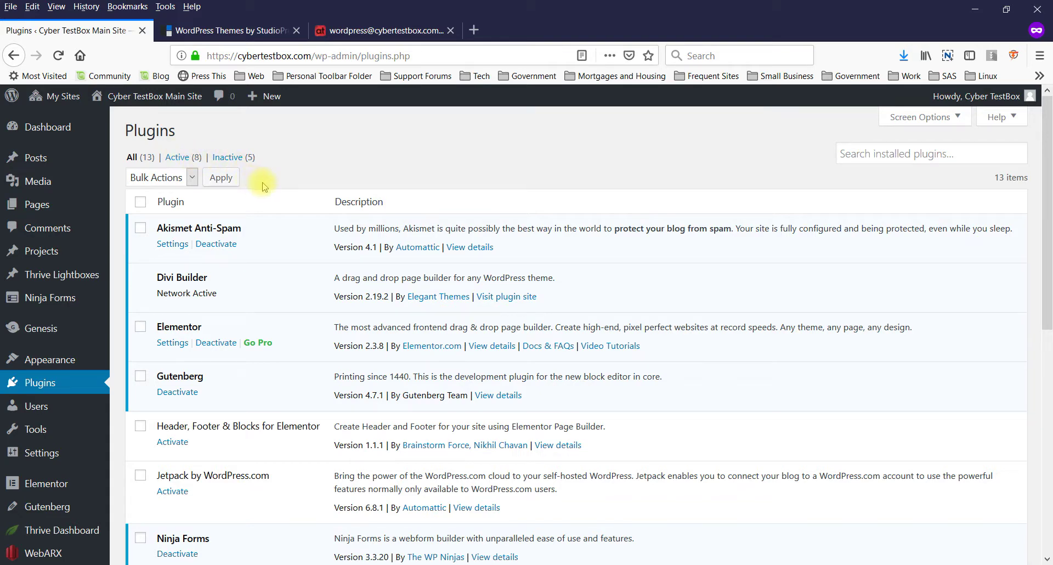
scroll(349, 214, "down", 2)
scroll(350, 219, "up", 2)
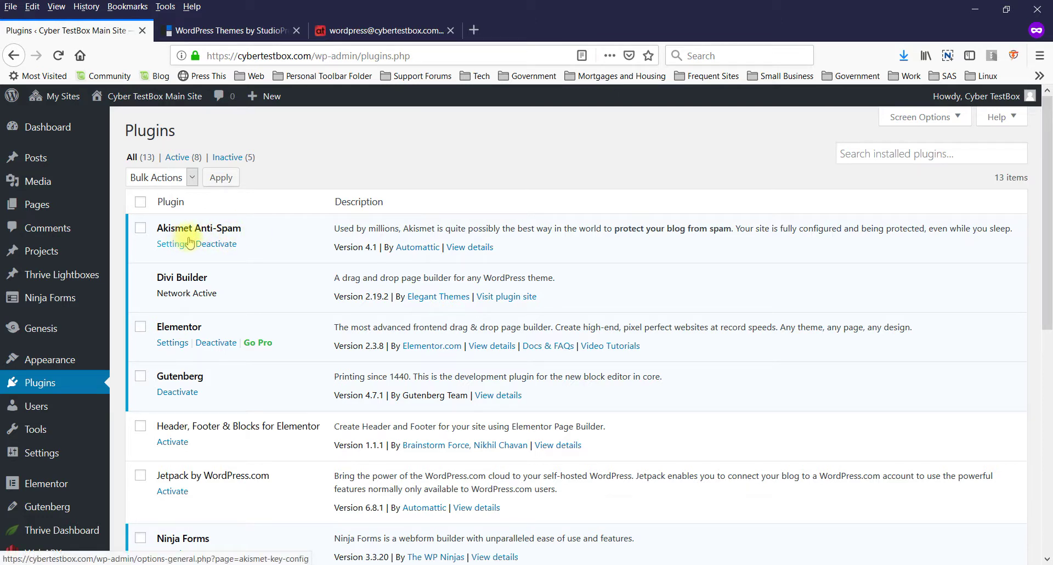
scroll(189, 243, "down", 3)
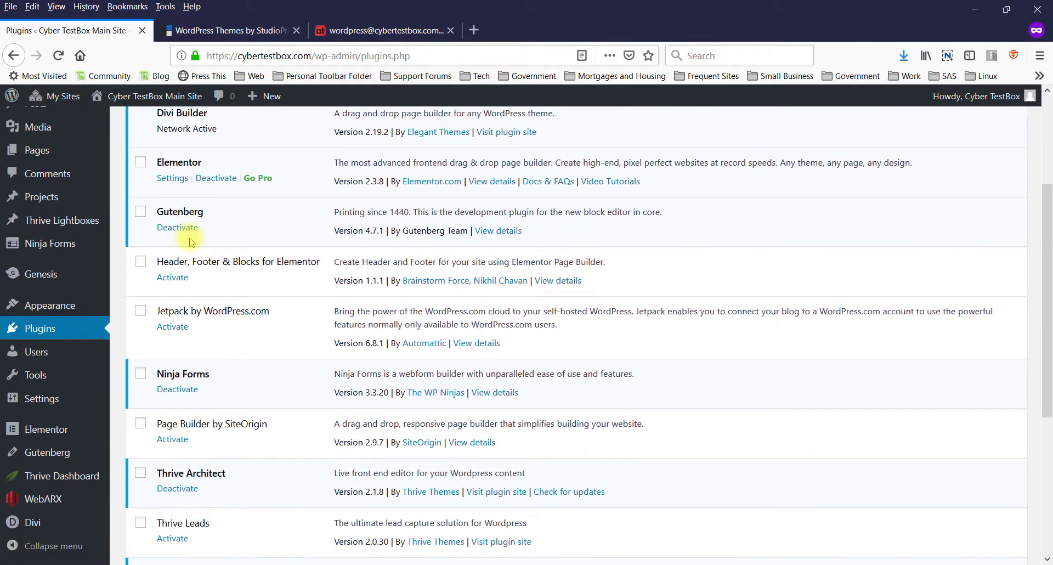
scroll(190, 243, "down", 5)
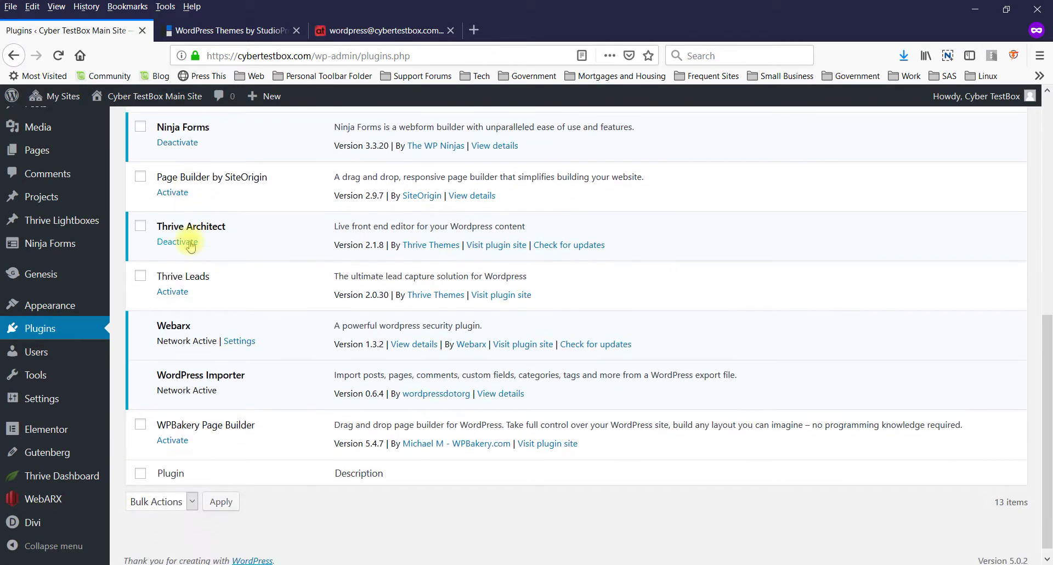
scroll(190, 245, "up", 2)
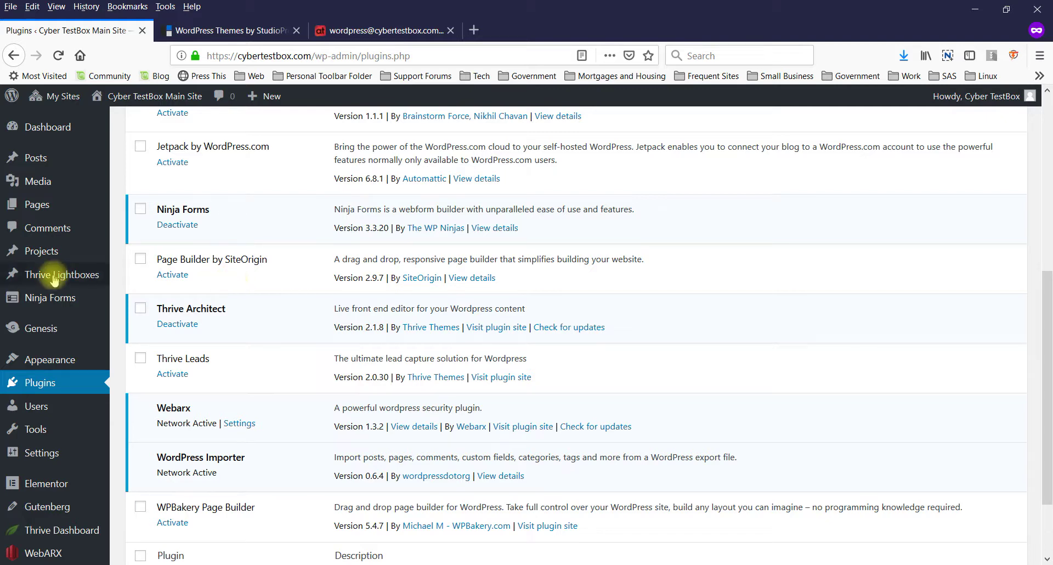
scroll(359, 323, "up", 1)
scroll(351, 307, "up", 5)
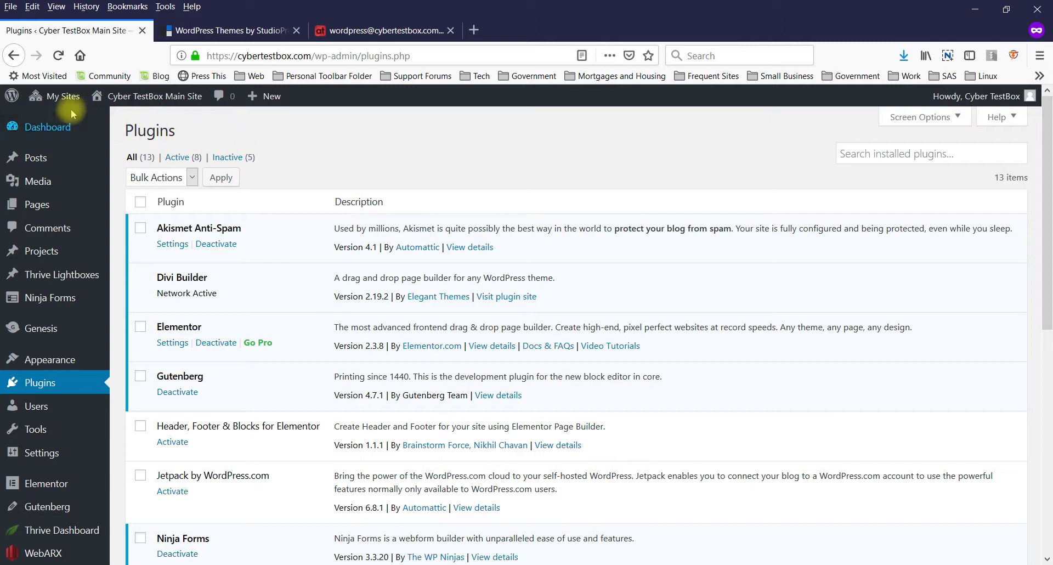
Go to the Network Admin's Plugins page and open the page for adding new plugins
mouse_move(66, 98)
mouse_move(77, 120)
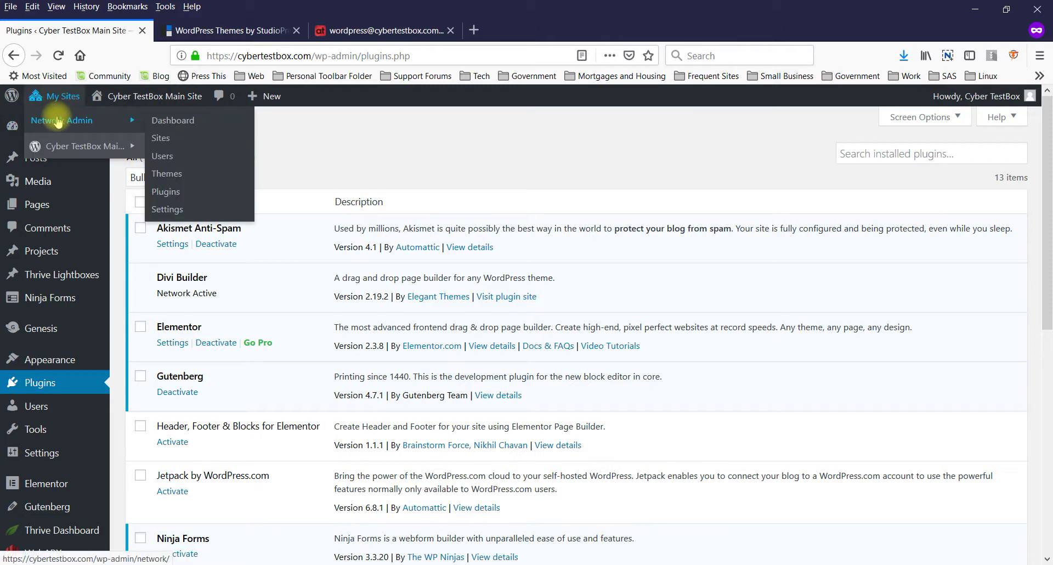
left_click(165, 193)
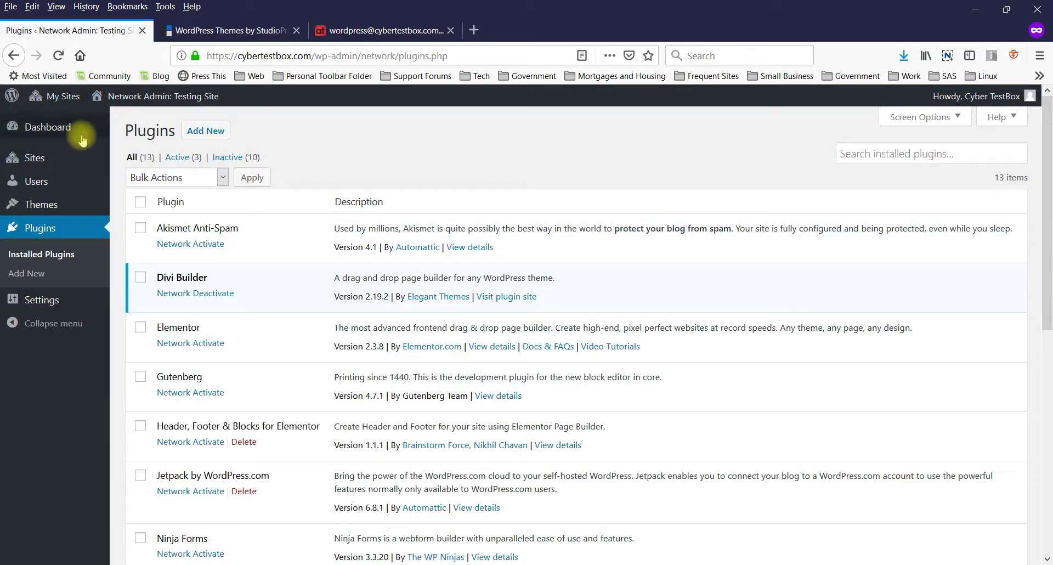
left_click(207, 134)
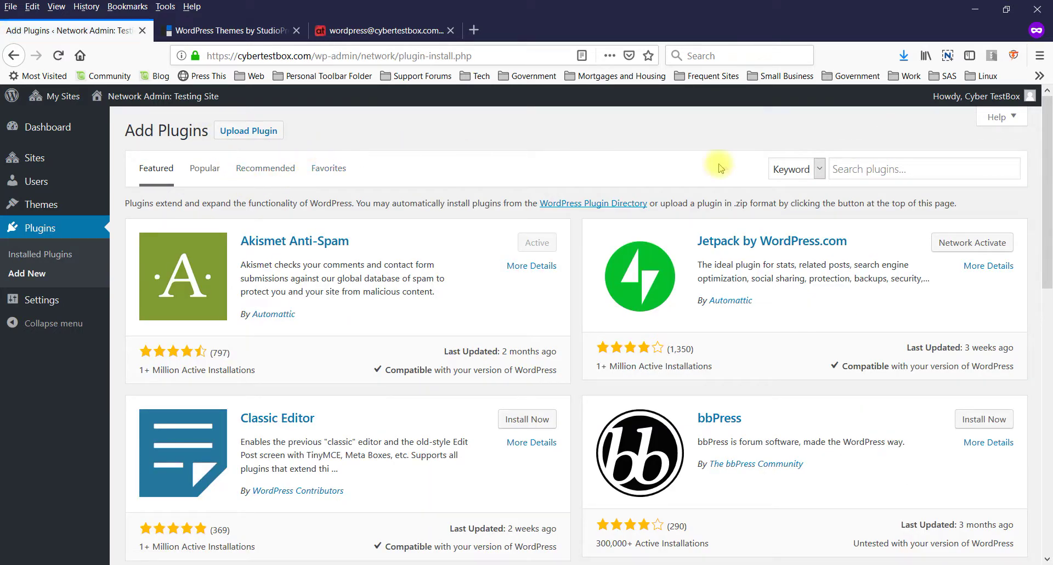
Search the plugin directory for "security" and look through the suggested plugins
left_click(860, 167)
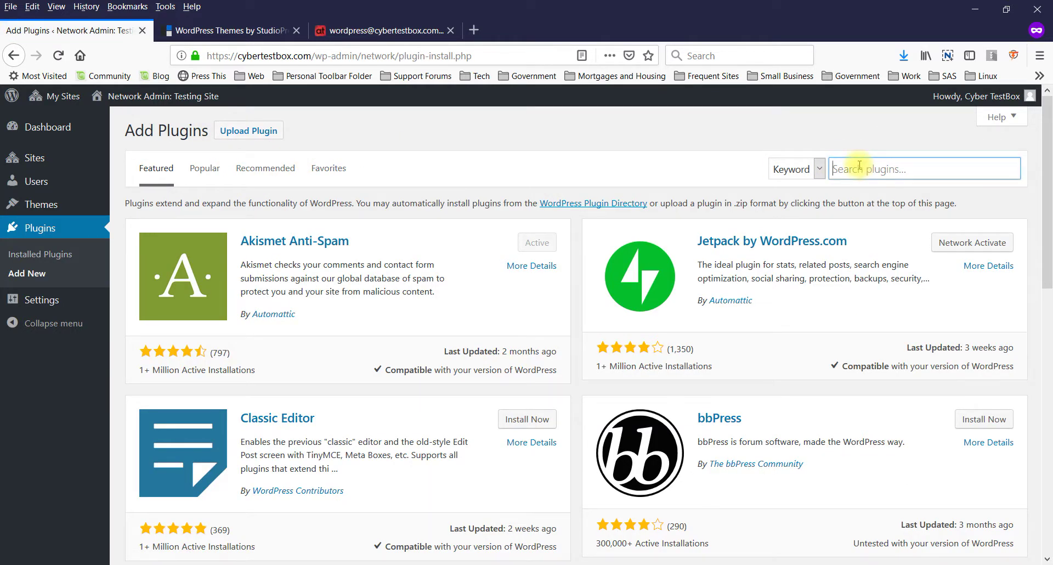
type("security")
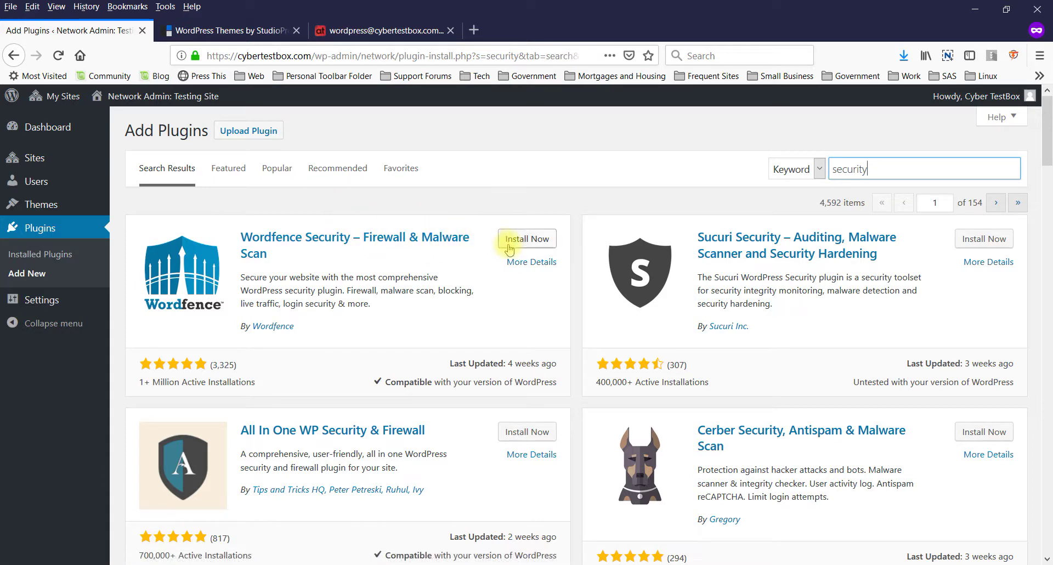
scroll(520, 244, "down", 4)
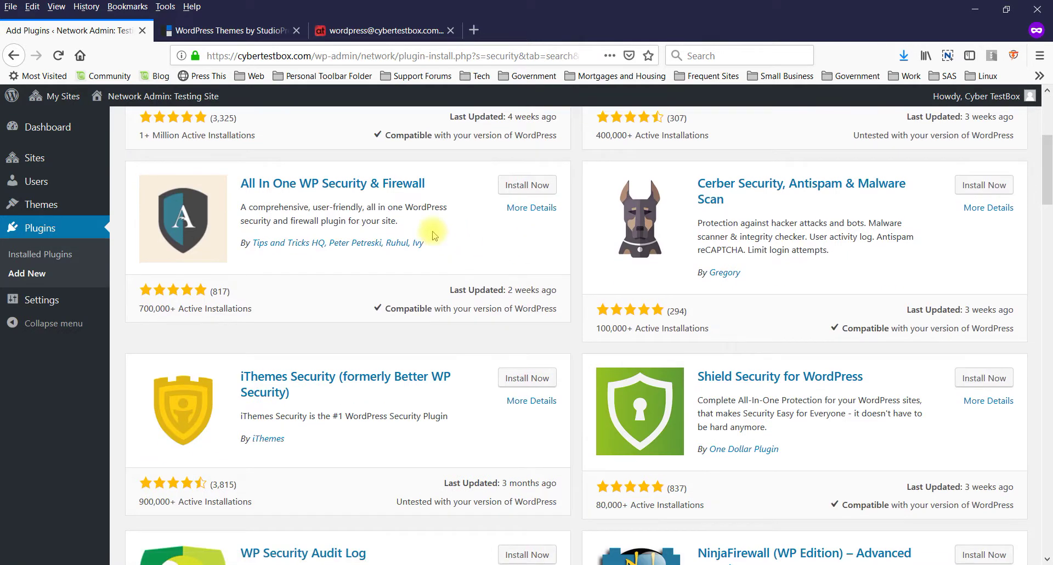
scroll(433, 235, "up", 4)
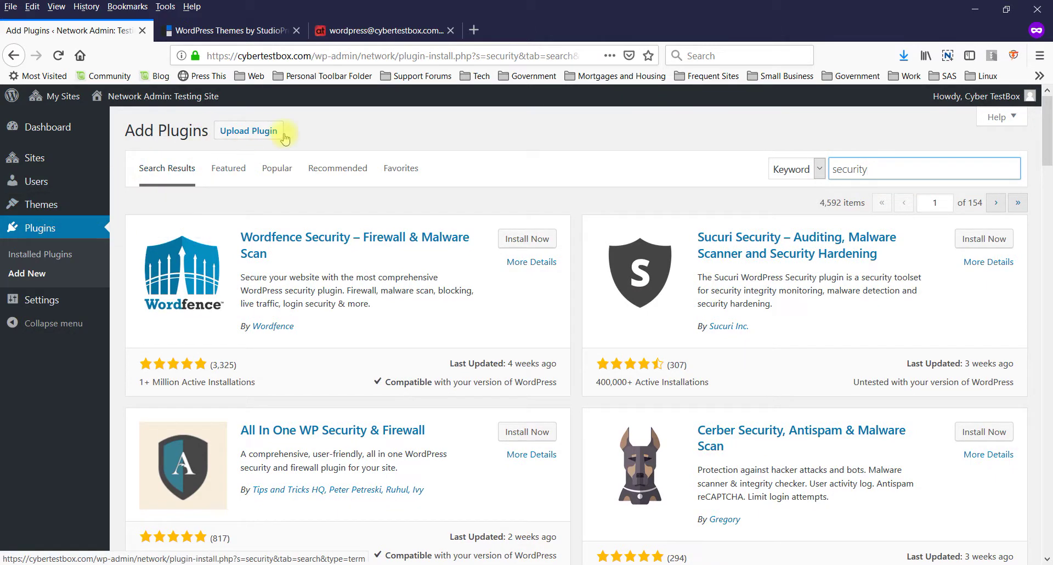
Search the plugin directory for "seo" and install and network-activate the Yoast SEO plugin
left_click_drag(877, 169, 758, 155)
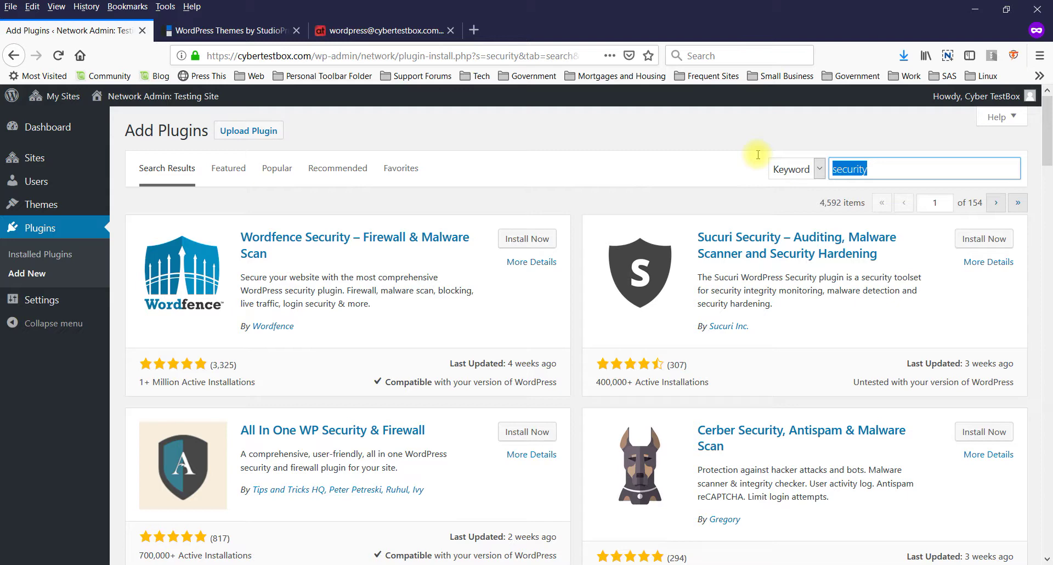
type("seo")
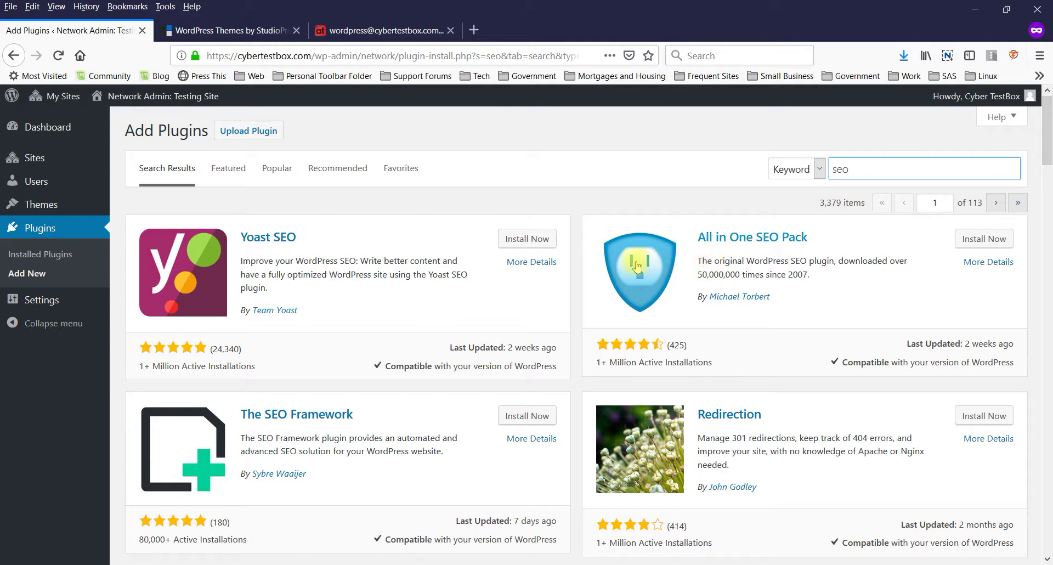
left_click(525, 240)
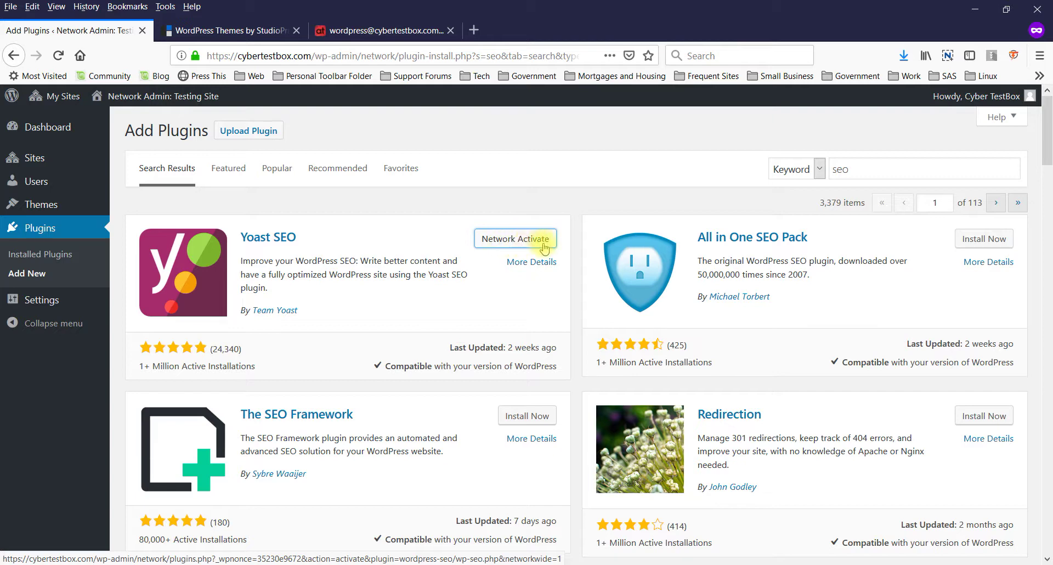
left_click(527, 240)
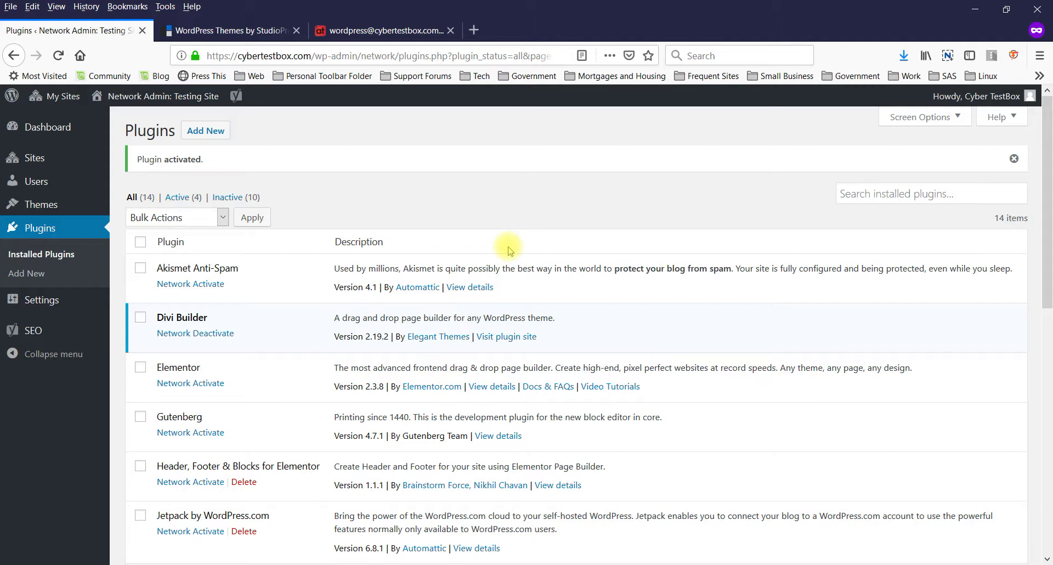
Look over the network's installed plugins and bring up the Network Admin shortcuts for My Sites
scroll(477, 250, "down", 2)
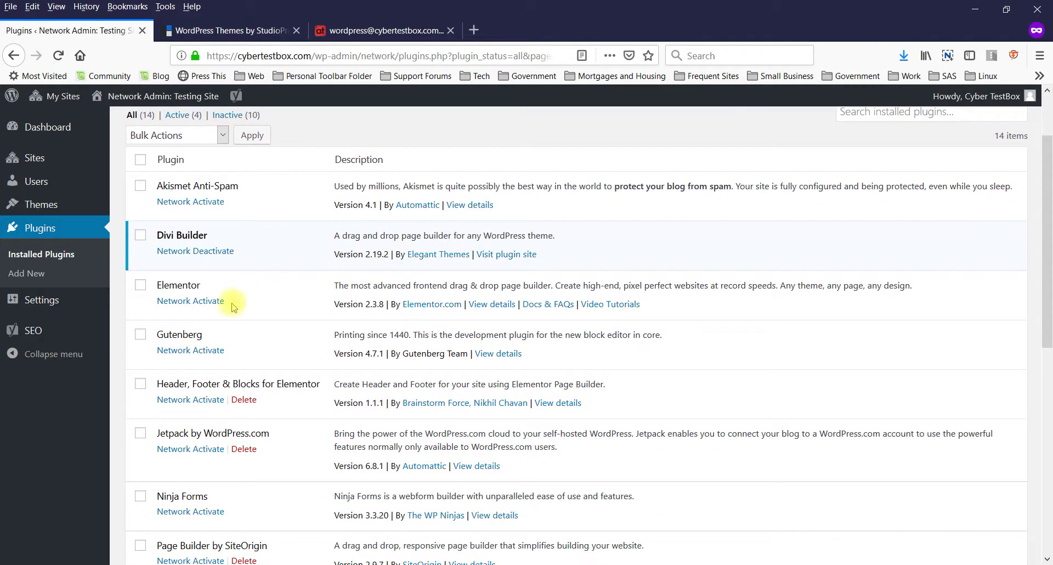
scroll(148, 305, "up", 2)
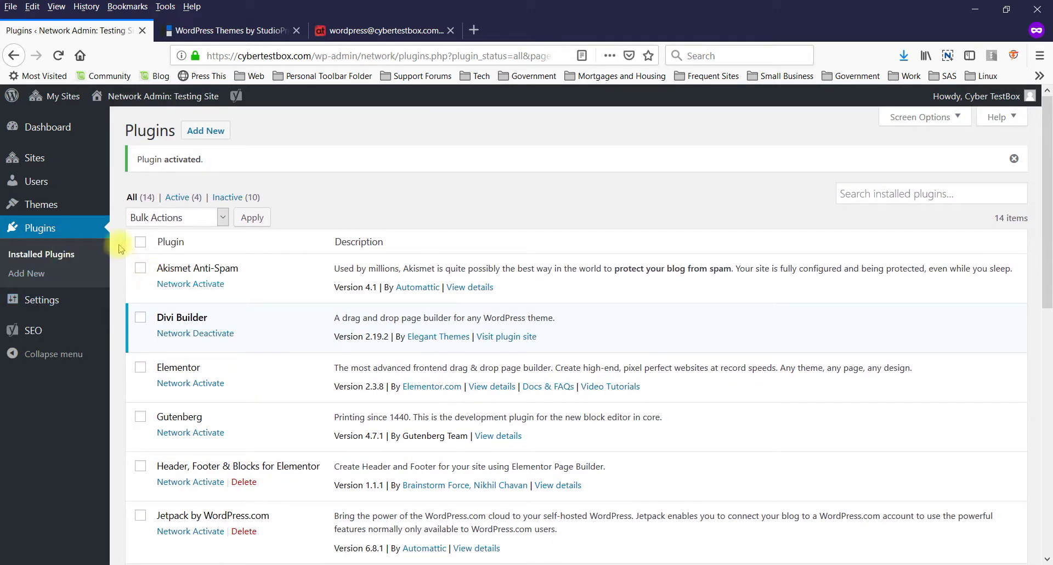
mouse_move(86, 204)
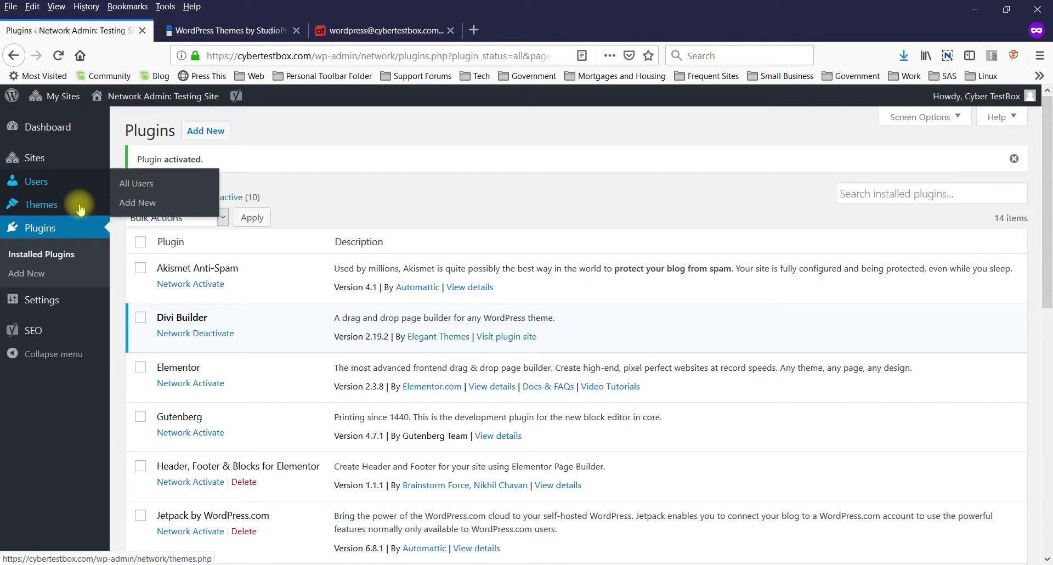
mouse_move(65, 186)
mouse_move(61, 97)
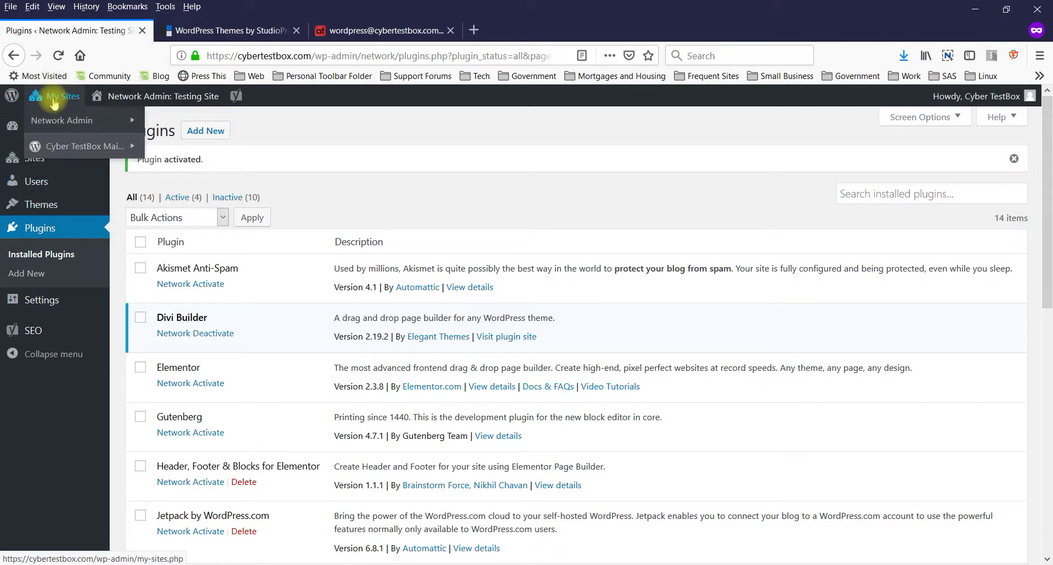
mouse_move(56, 122)
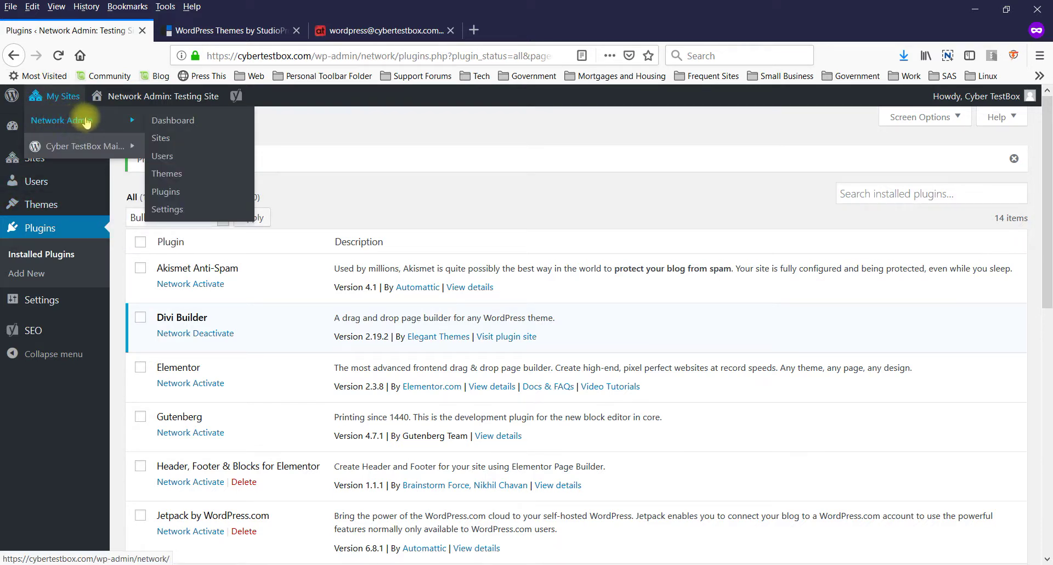